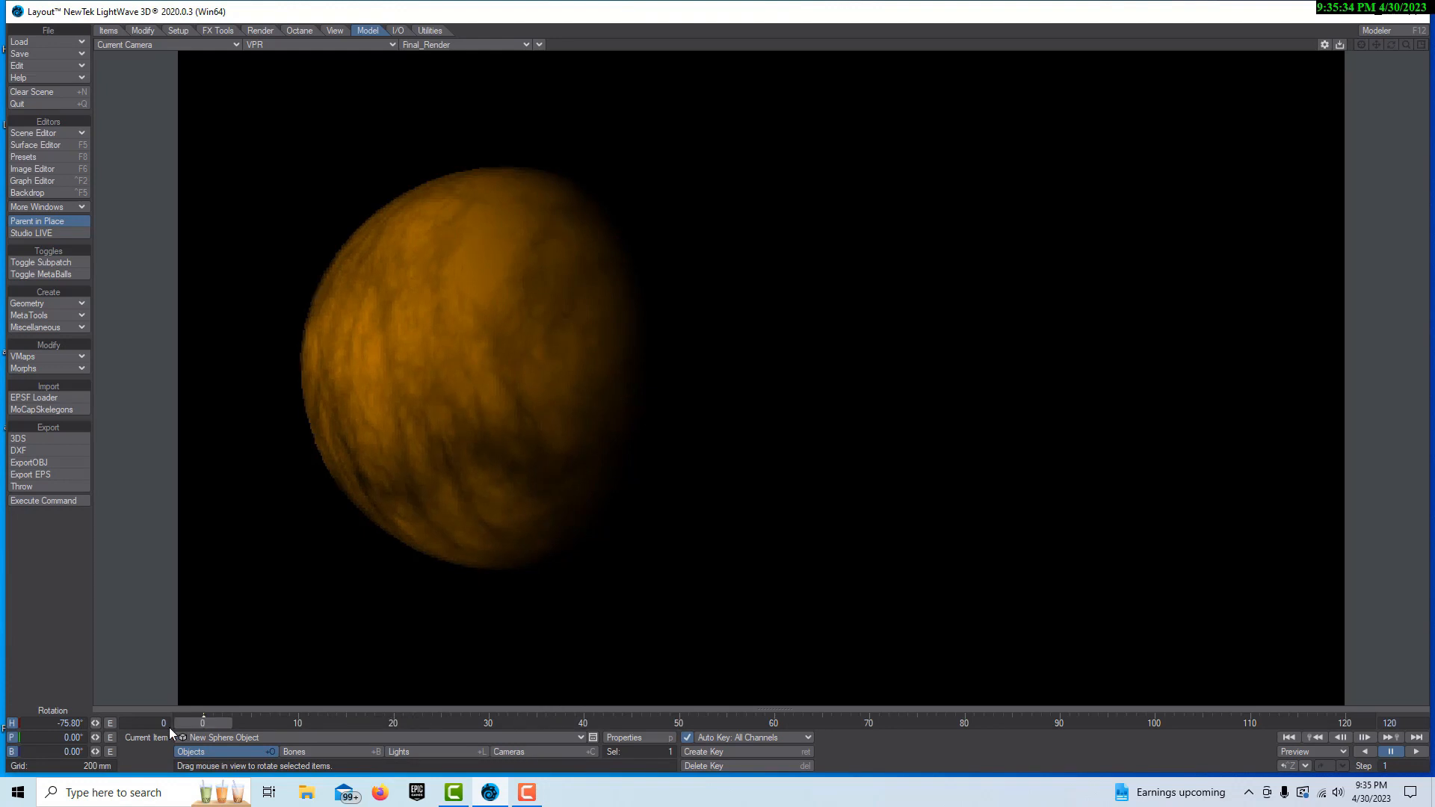
# Rotate the orange cloud-covered sphere to a heading of about 125.9°
pyautogui.moveTo(94, 724); pyautogui.dragTo(238, 725)
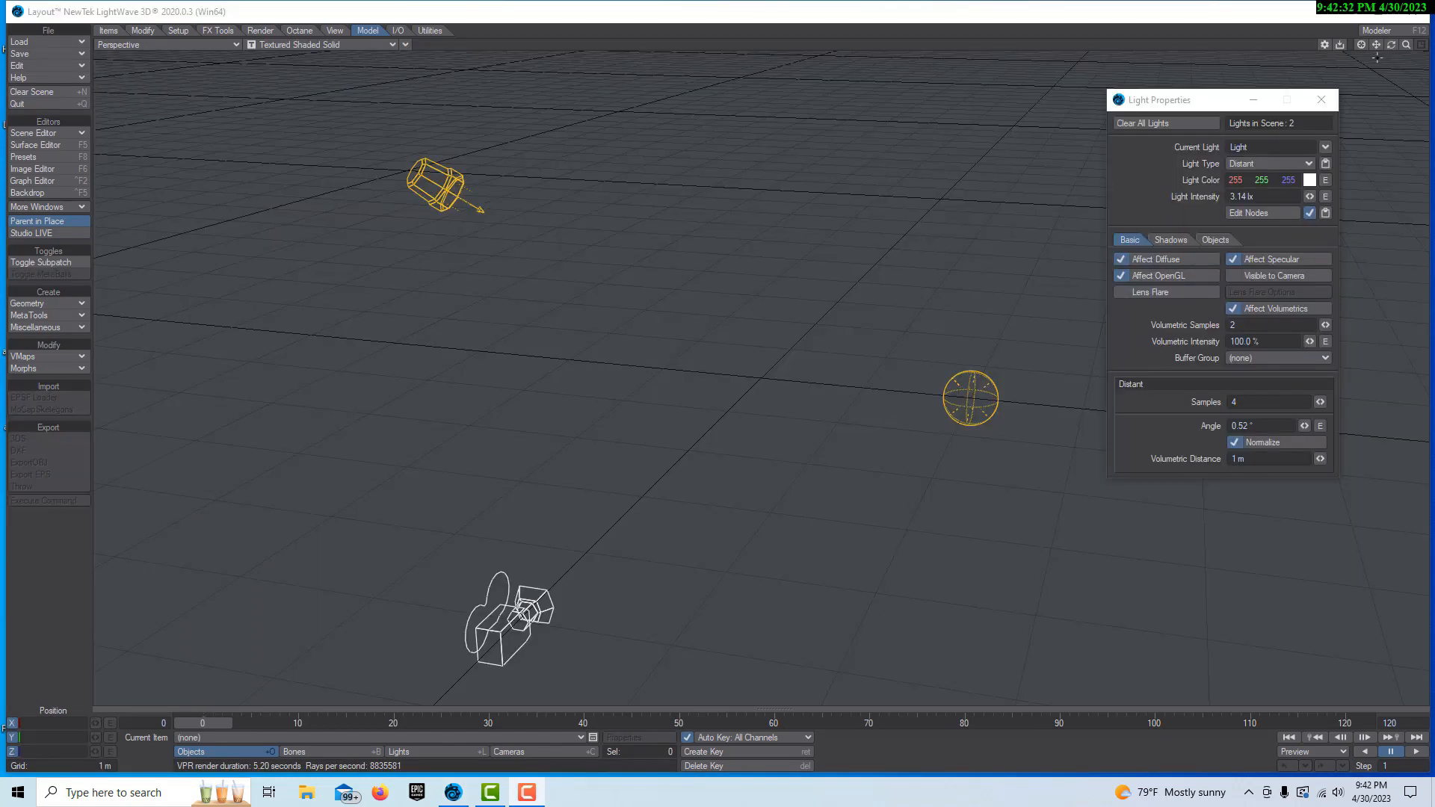
# Create a globe-type sphere centred at the origin with 500 mm radii, 24 sides and 24 segments
pyautogui.moveTo(1391, 45); pyautogui.dragTo(1226, 45)
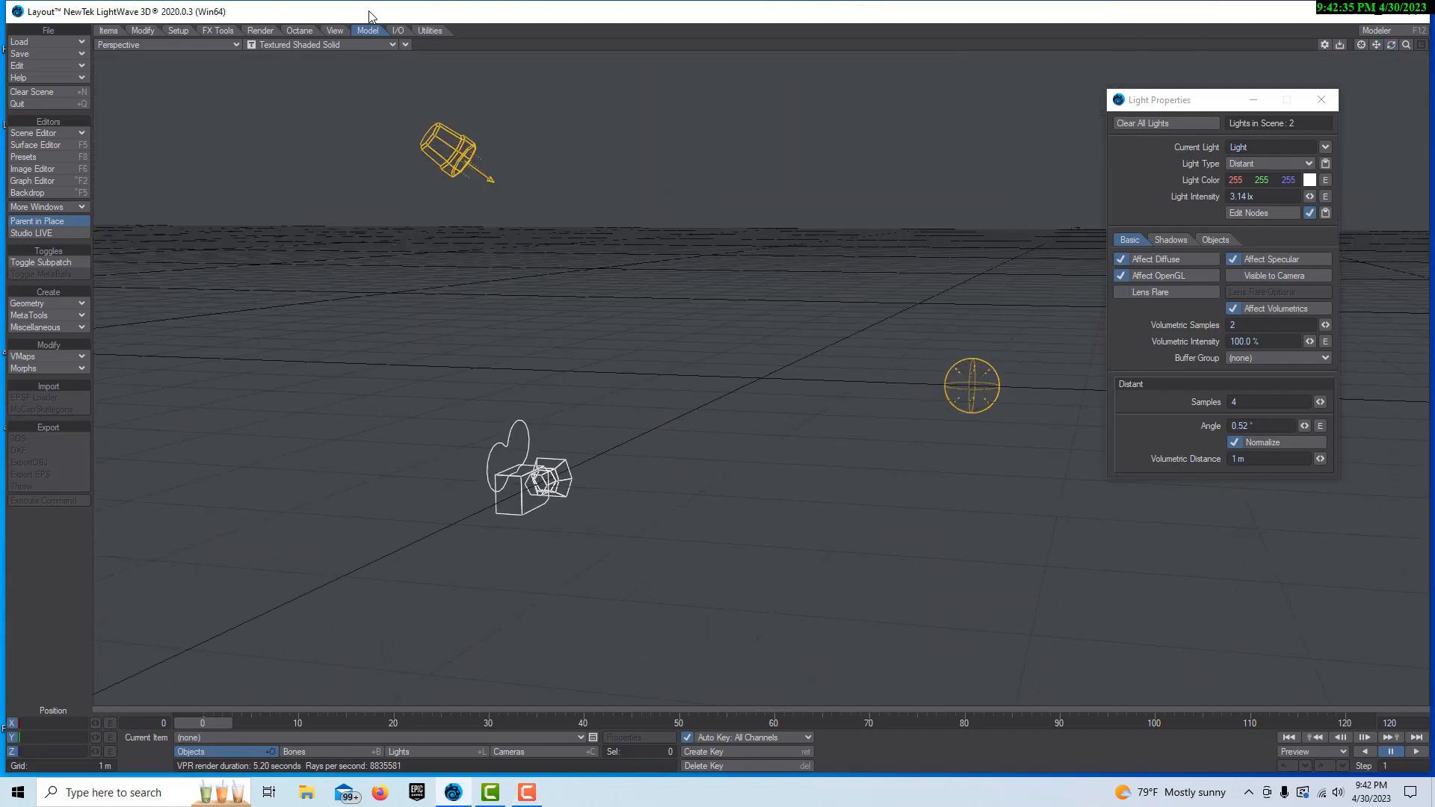
pyautogui.click(49, 306)
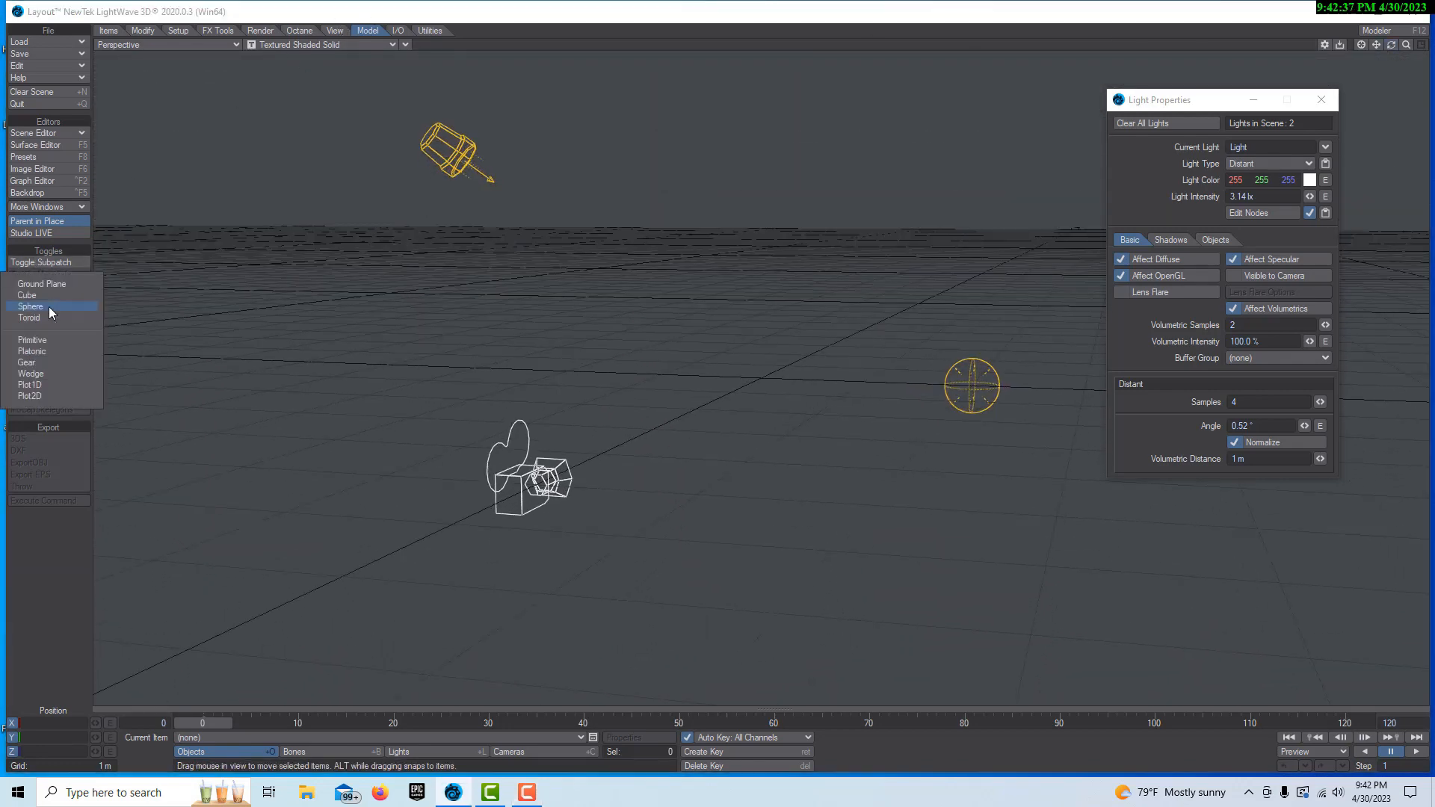
pyautogui.click(52, 308)
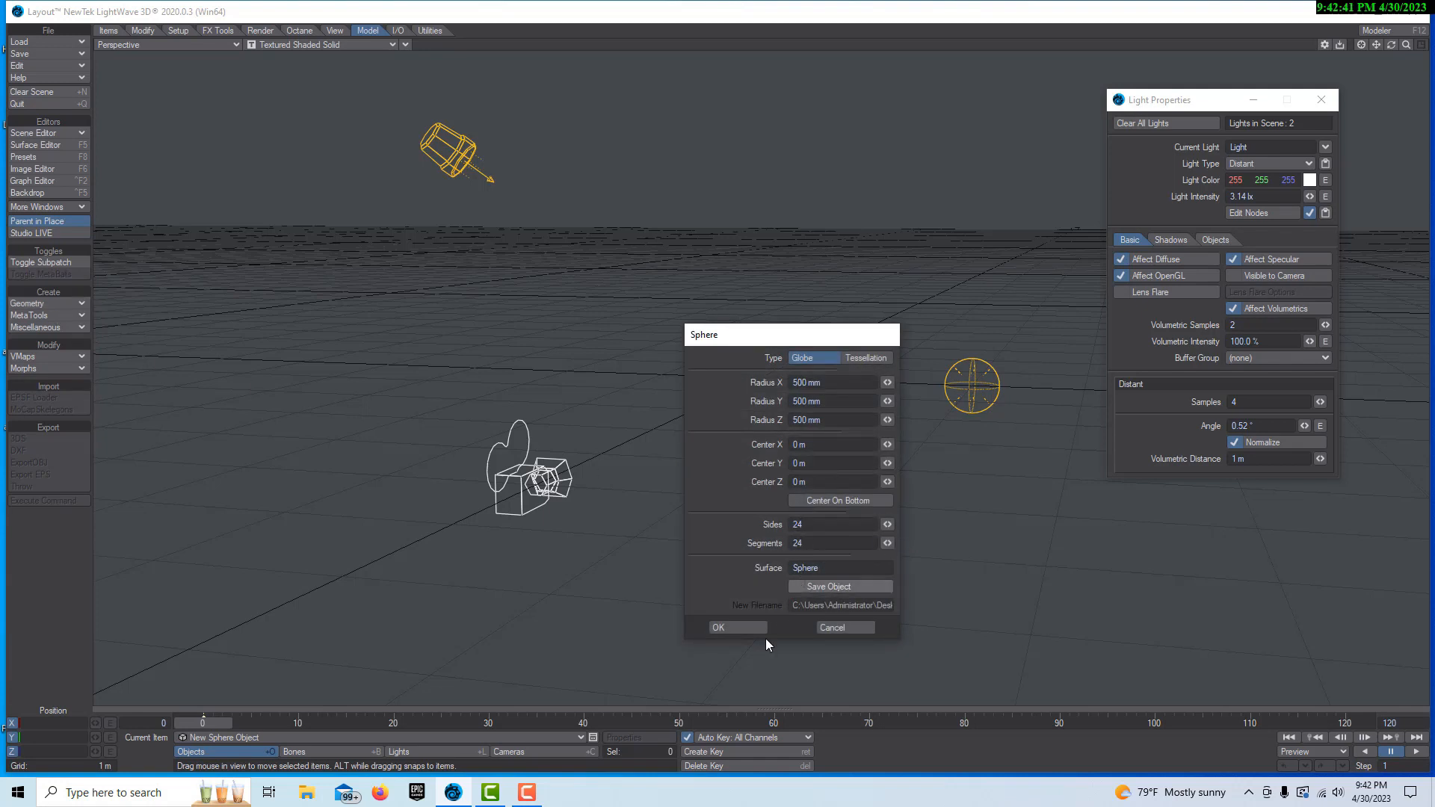
pyautogui.click(746, 625)
pyautogui.hotkey('shift', 'h')
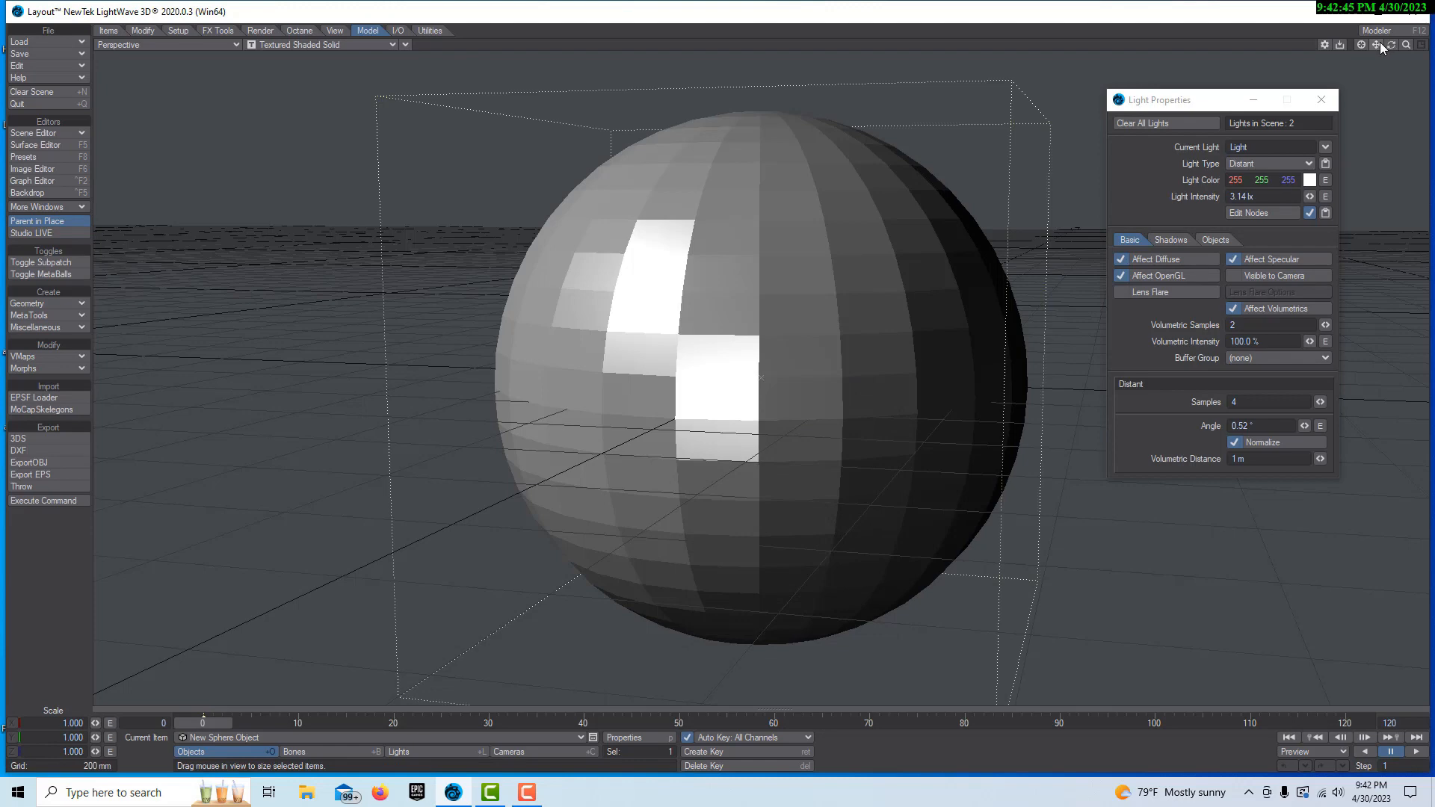
pyautogui.moveTo(1378, 41); pyautogui.dragTo(1073, 46)
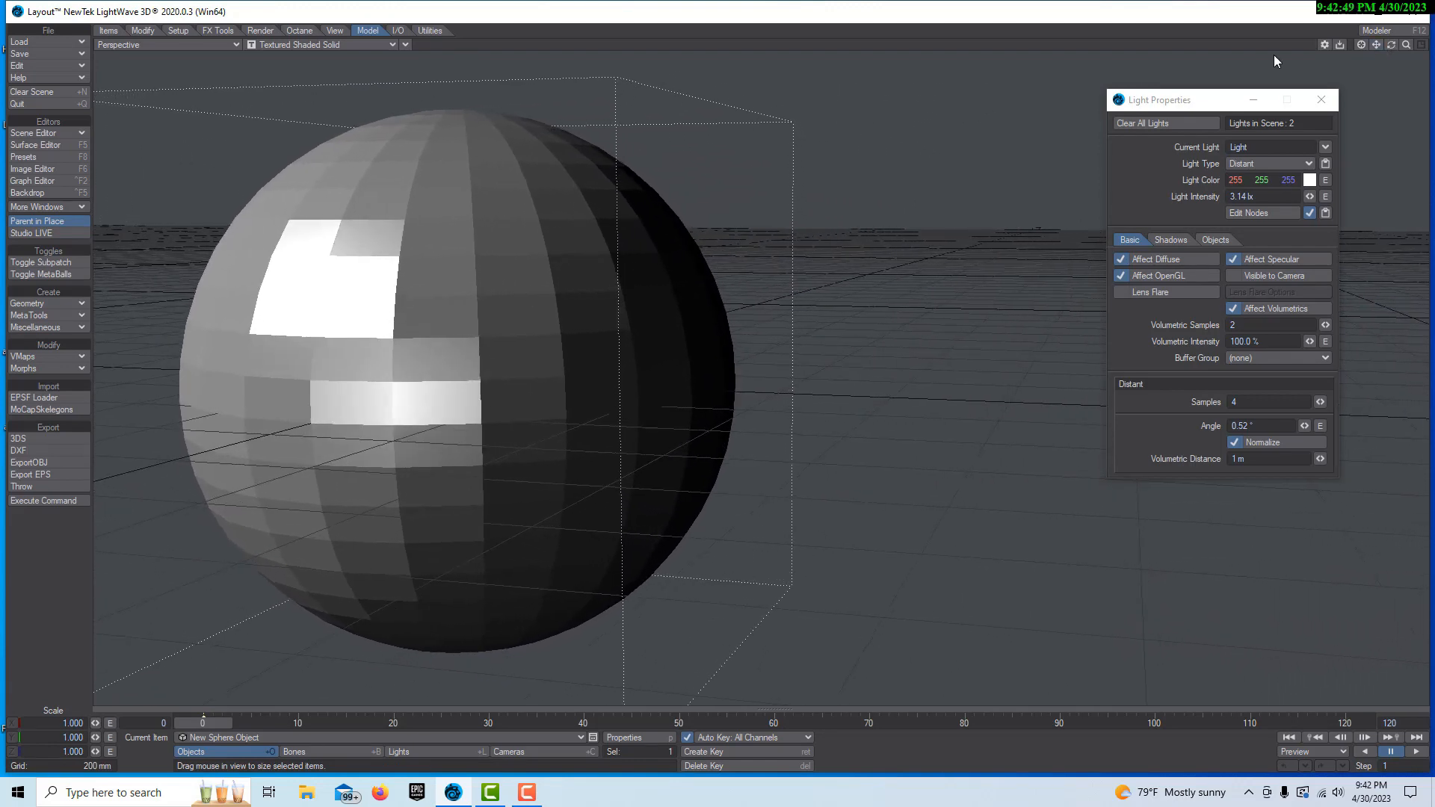
# Enable smoothing on the Sphere surface and put the surface settings out of the way
pyautogui.click(48, 144)
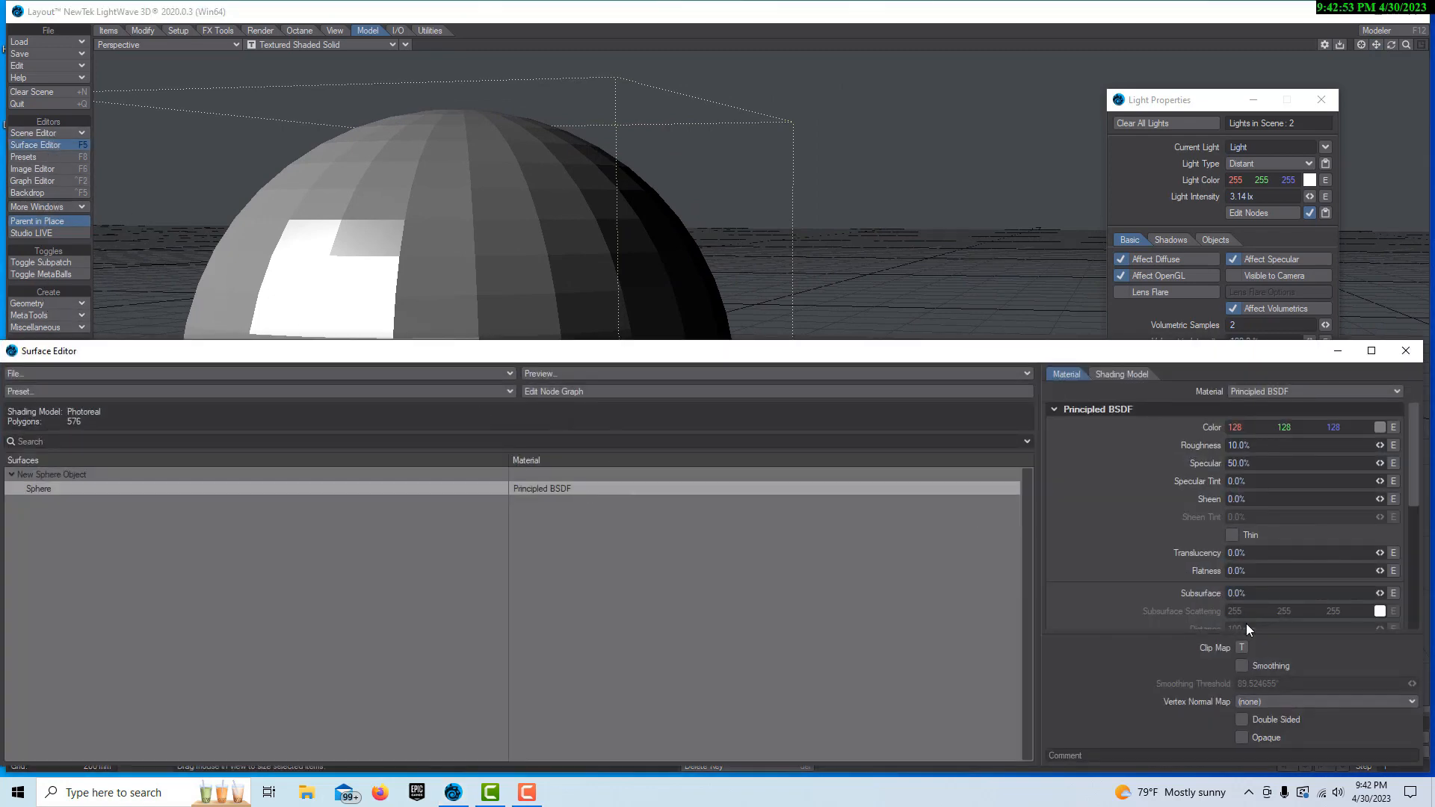
pyautogui.click(1242, 666)
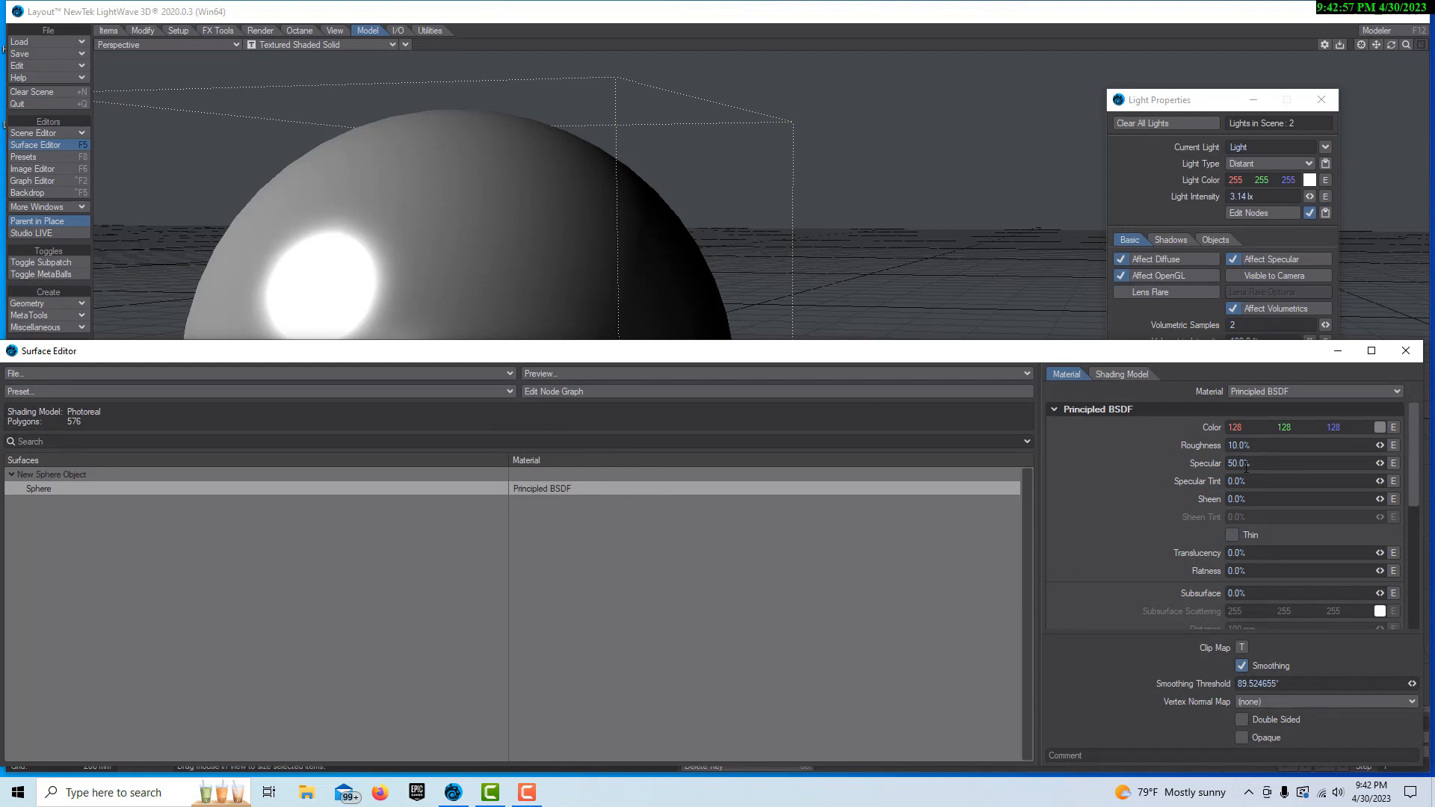
pyautogui.click(1338, 350)
# Turn off Affect Specular for the distant light named Light
pyautogui.click(427, 751)
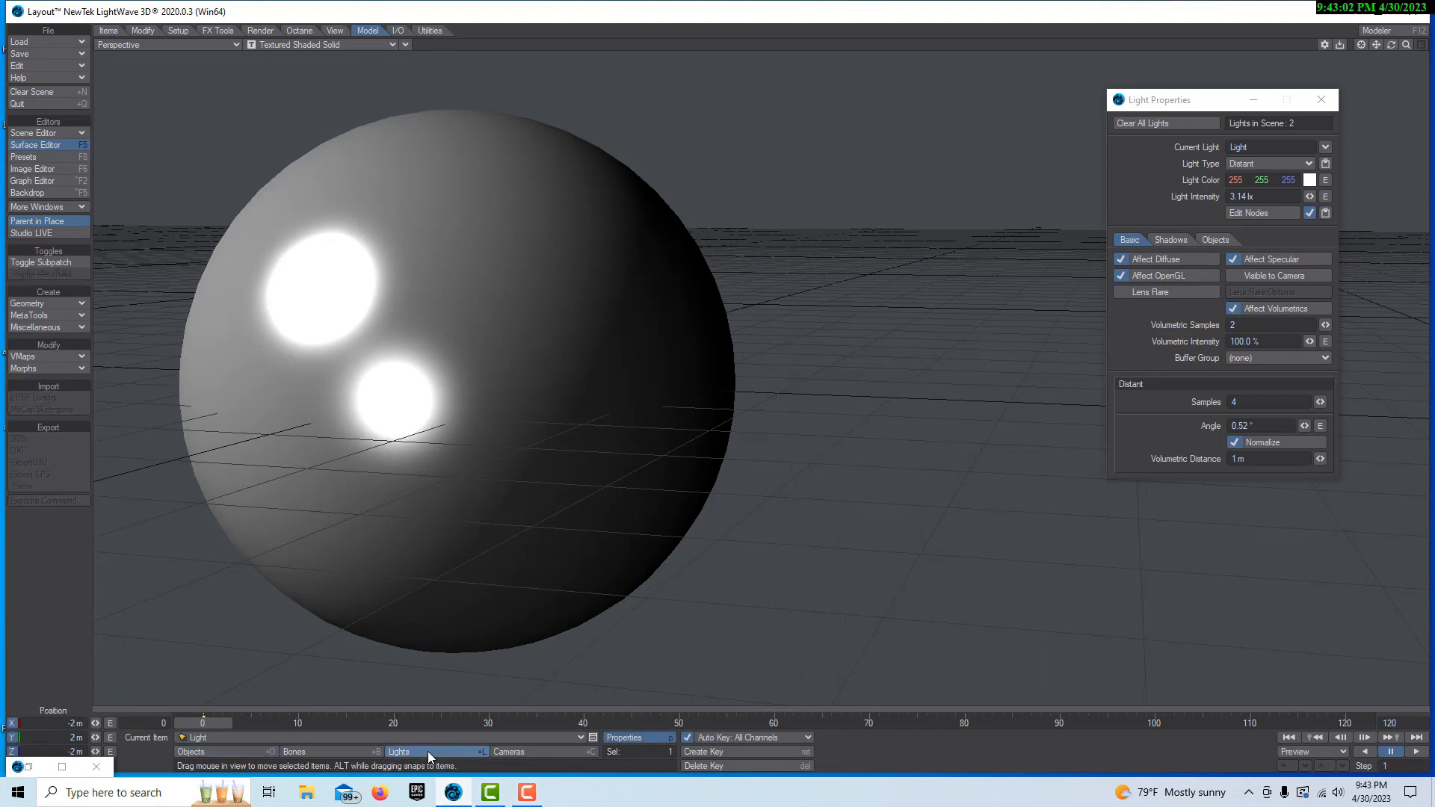
pyautogui.click(1239, 260)
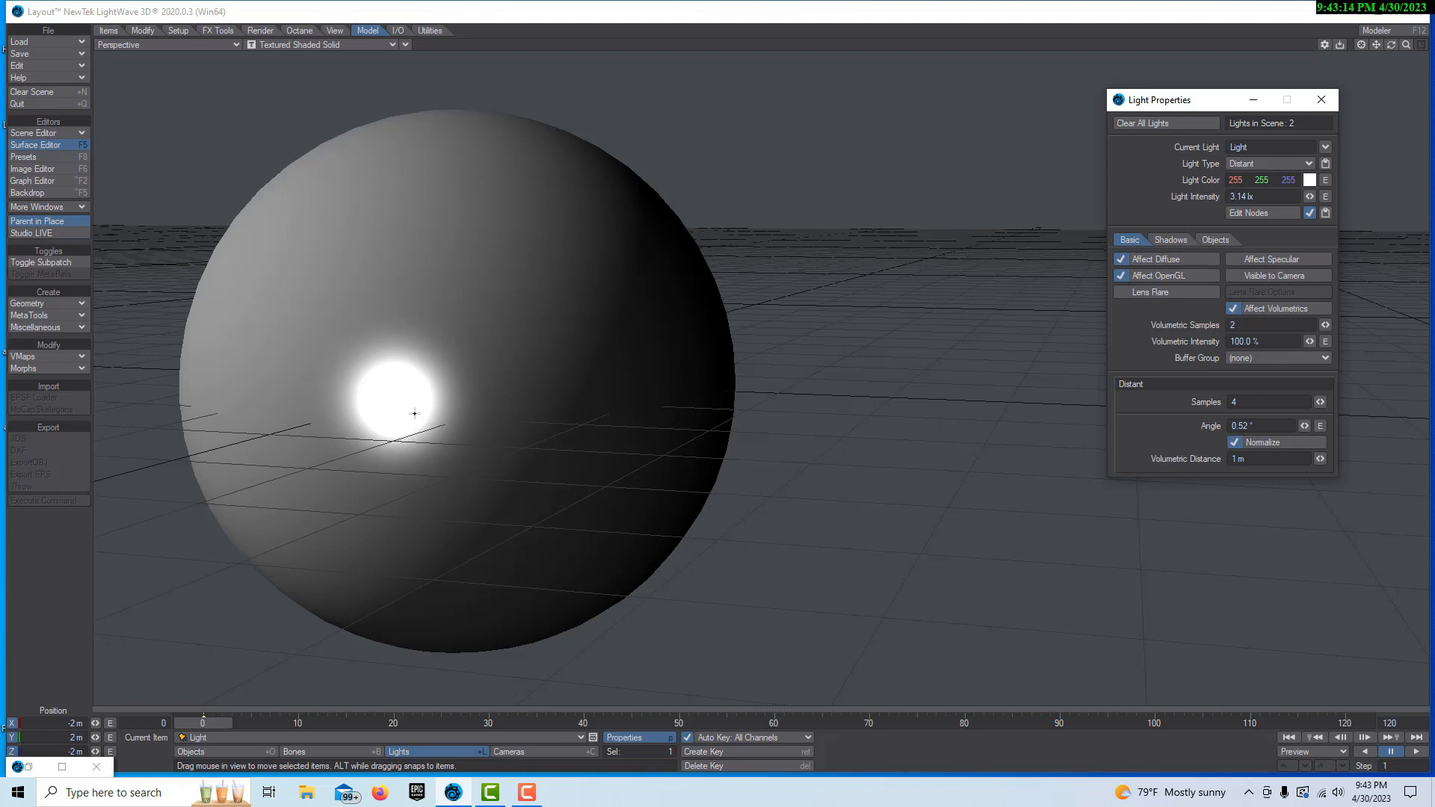
# Switch the viewport to the current camera view with VPR rendering
pyautogui.click(405, 44)
pyautogui.moveTo(449, 249)
pyautogui.click(512, 243)
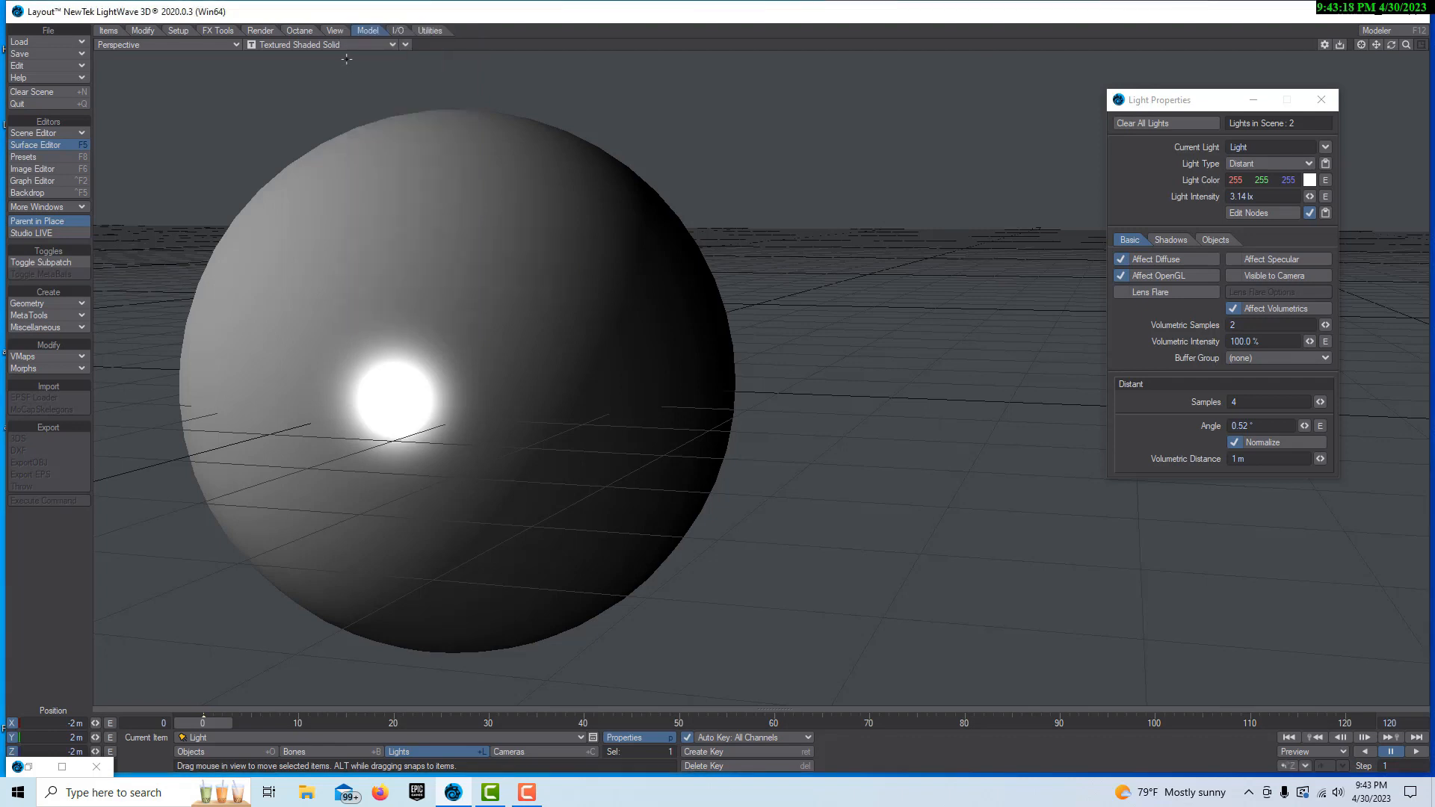
pyautogui.click(236, 43)
pyautogui.moveTo(263, 121)
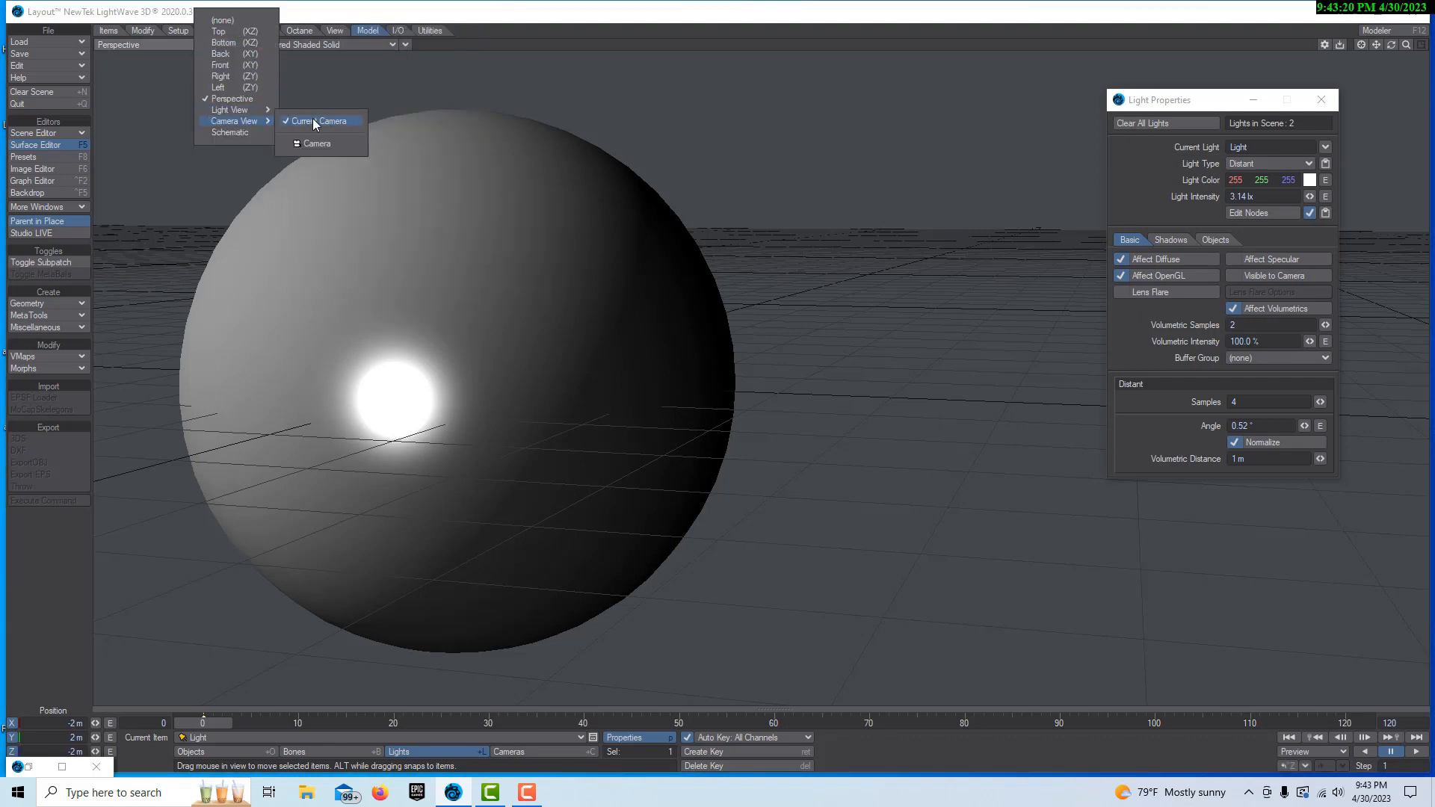
pyautogui.click(320, 124)
pyautogui.click(390, 46)
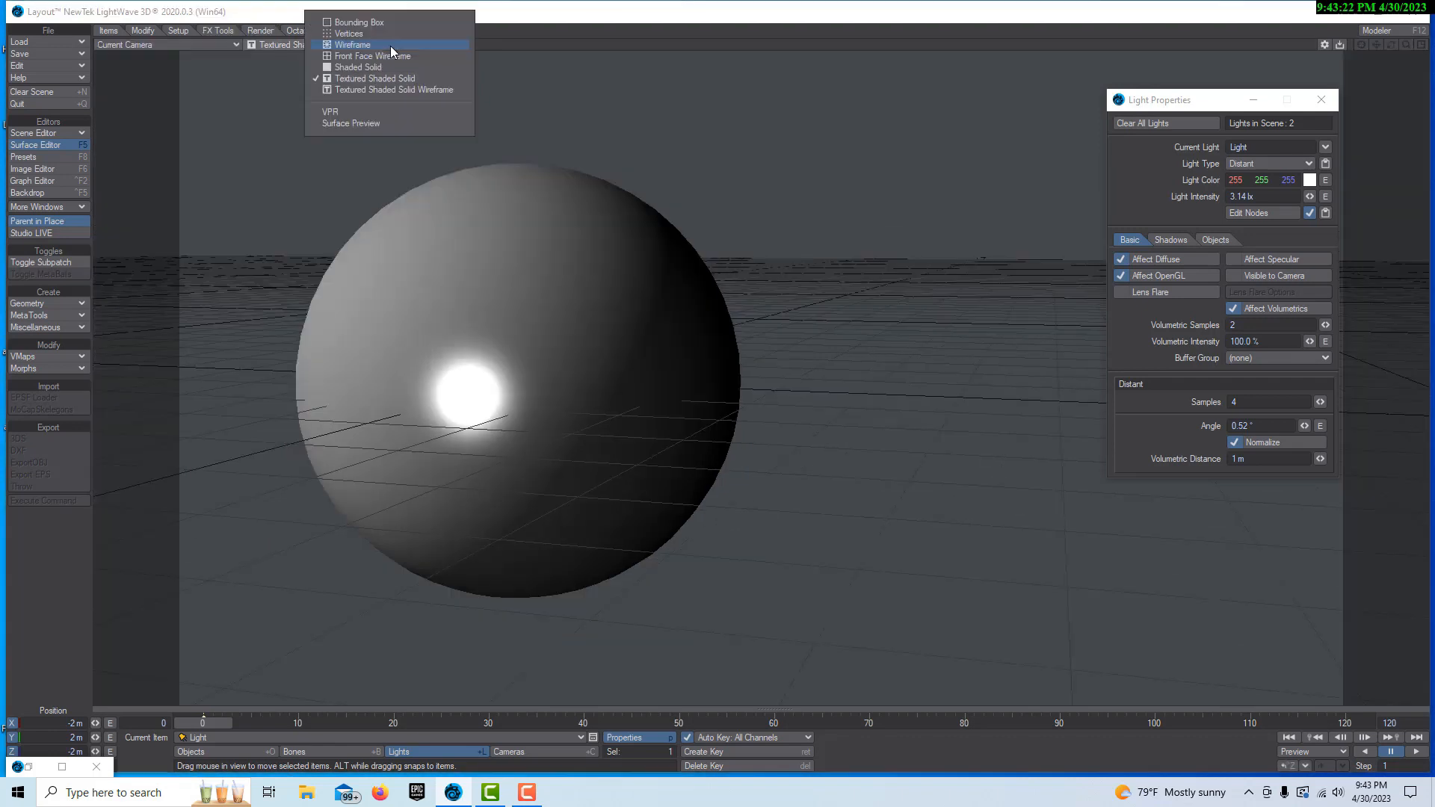
pyautogui.click(369, 111)
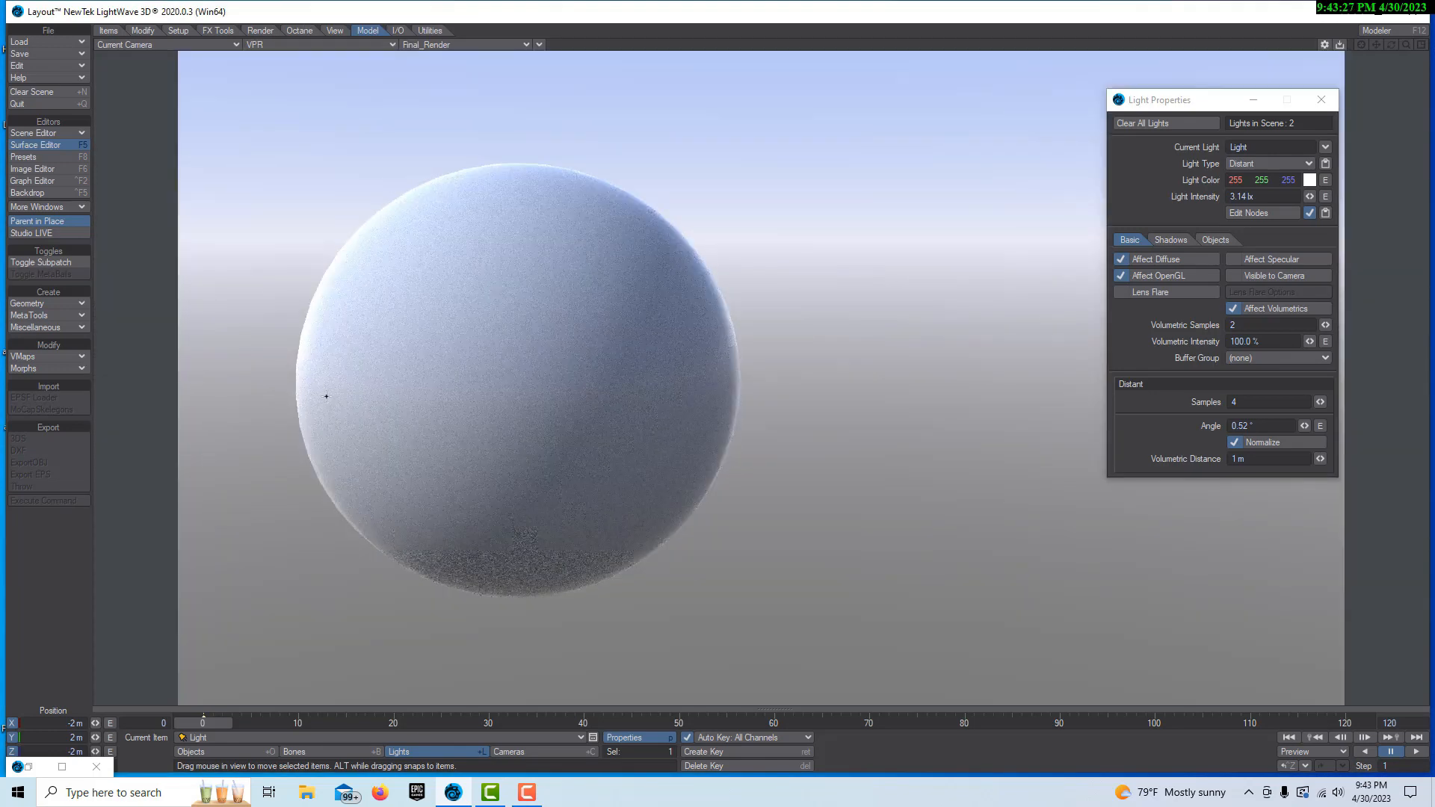
# Disable the Backdrop environment in the scene effects and close the Effects and Surface Editor windows
pyautogui.click(45, 193)
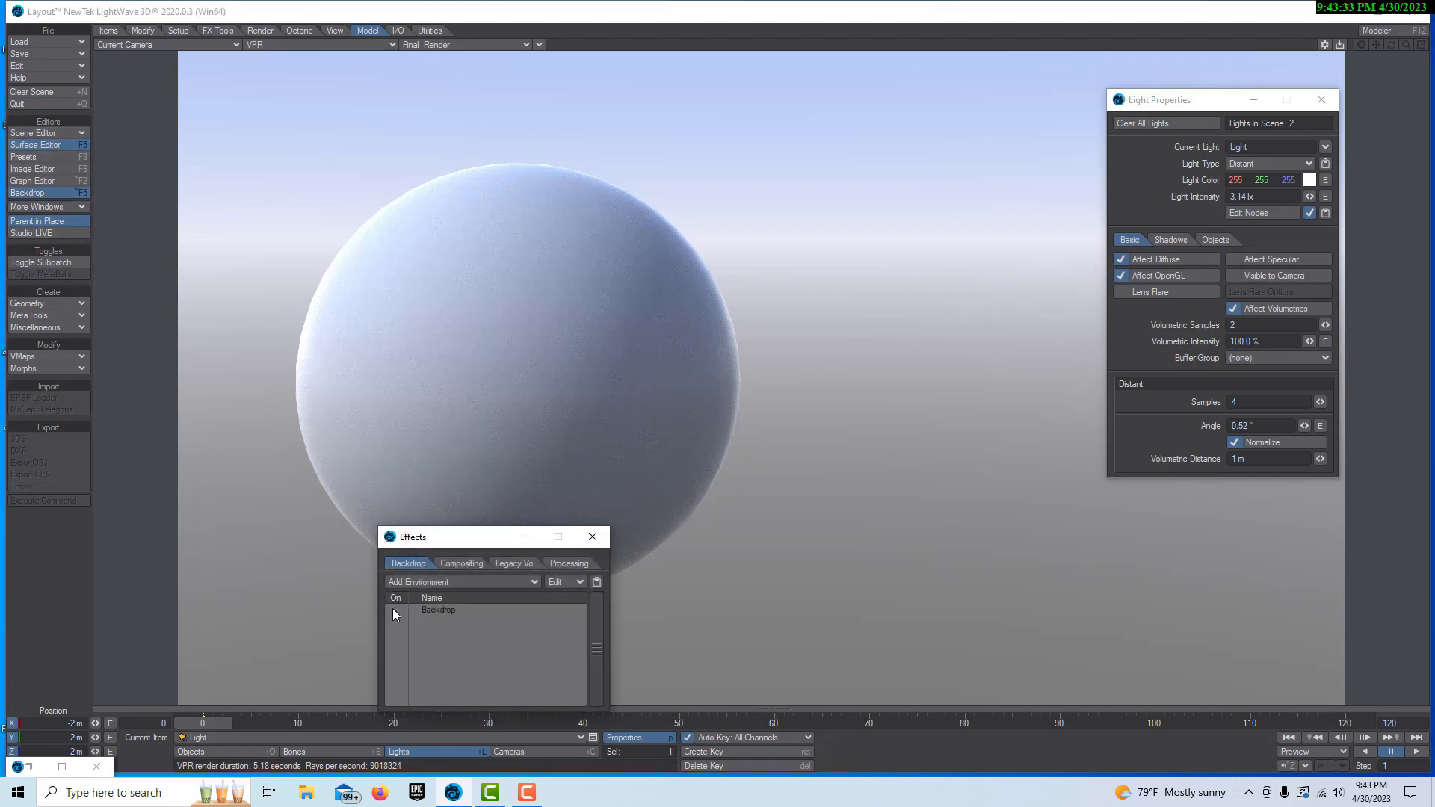
pyautogui.click(395, 610)
pyautogui.click(593, 537)
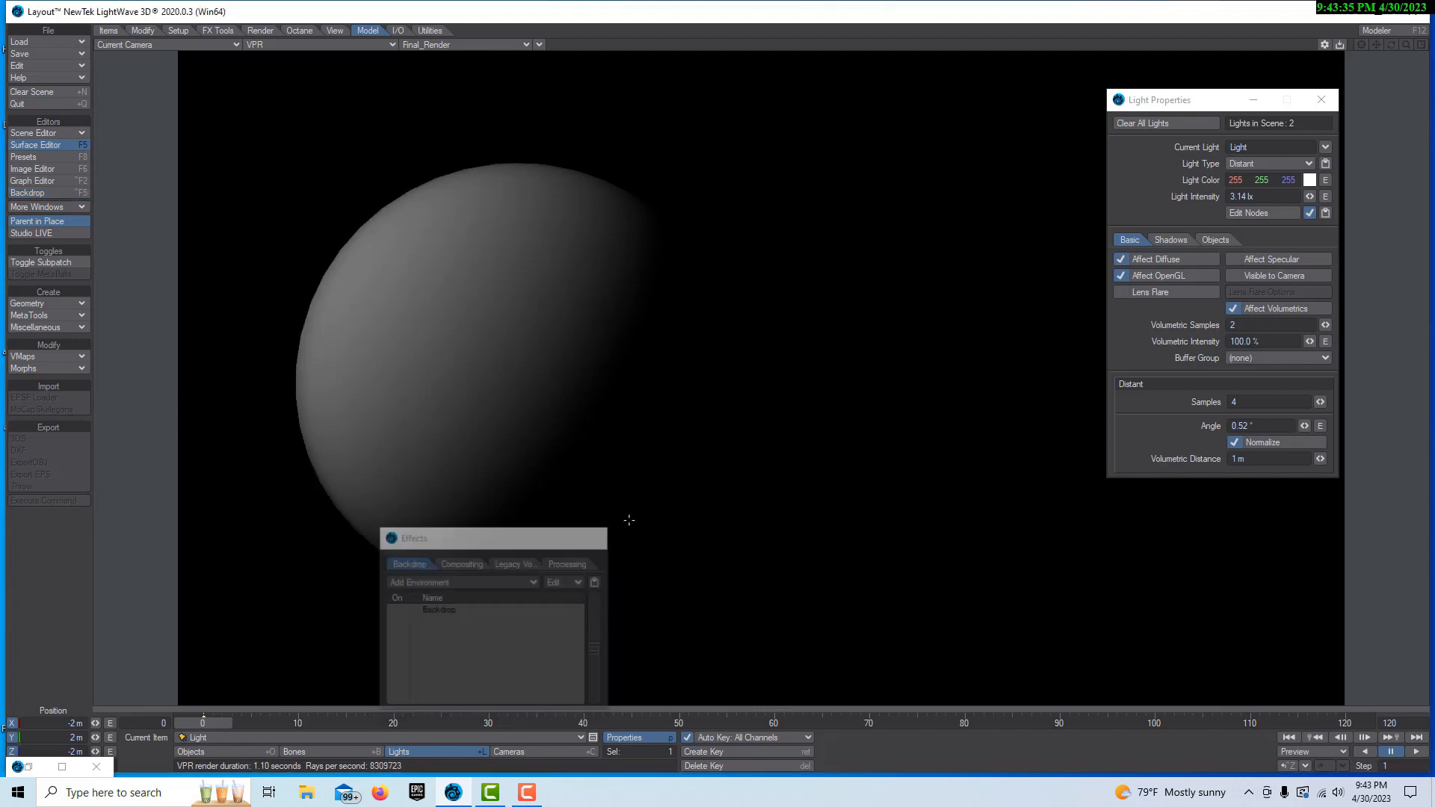
pyautogui.click(96, 767)
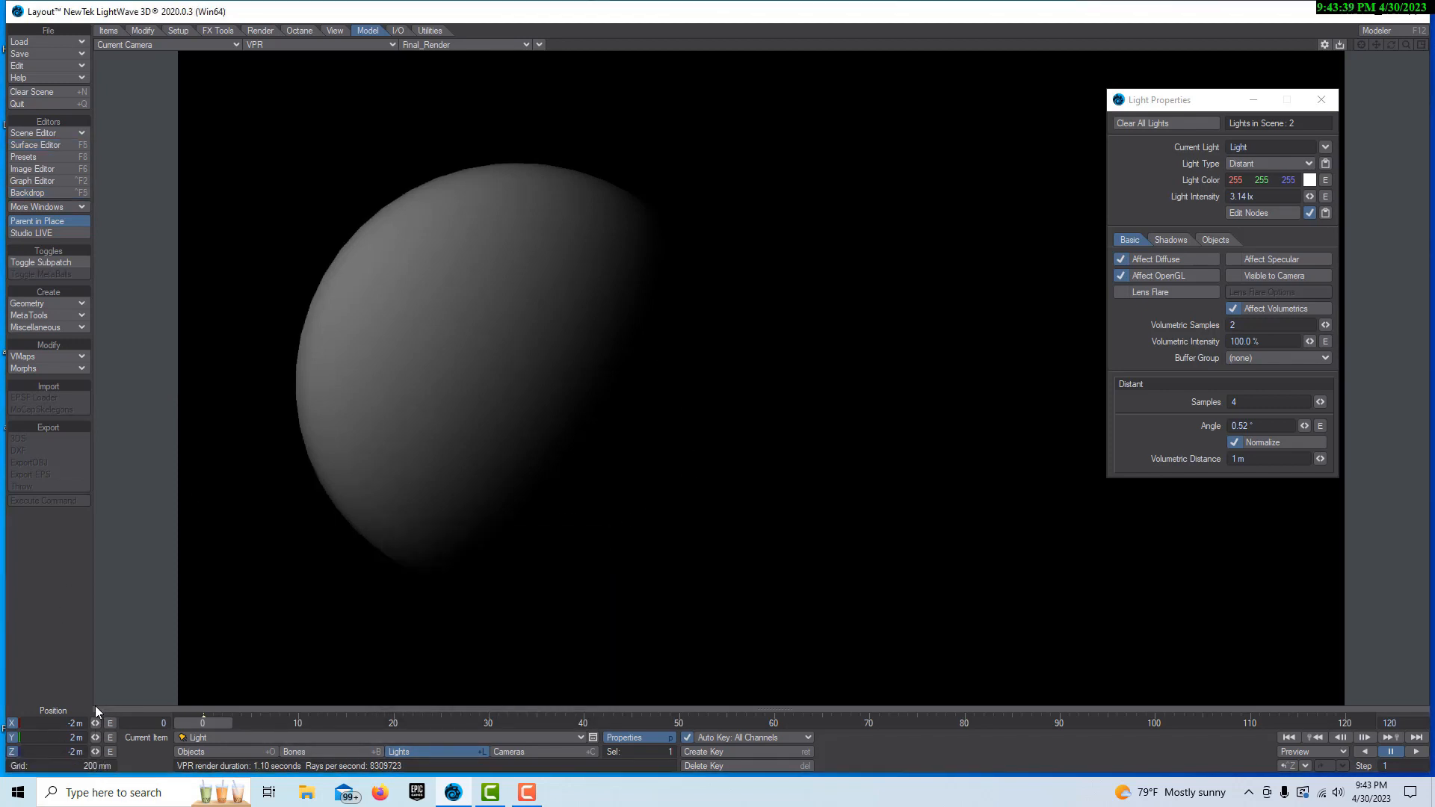
# Rotate the distant light to a heading of about 35.2° and a pitch of about 7.6°, and put its properties away
pyautogui.press('y')
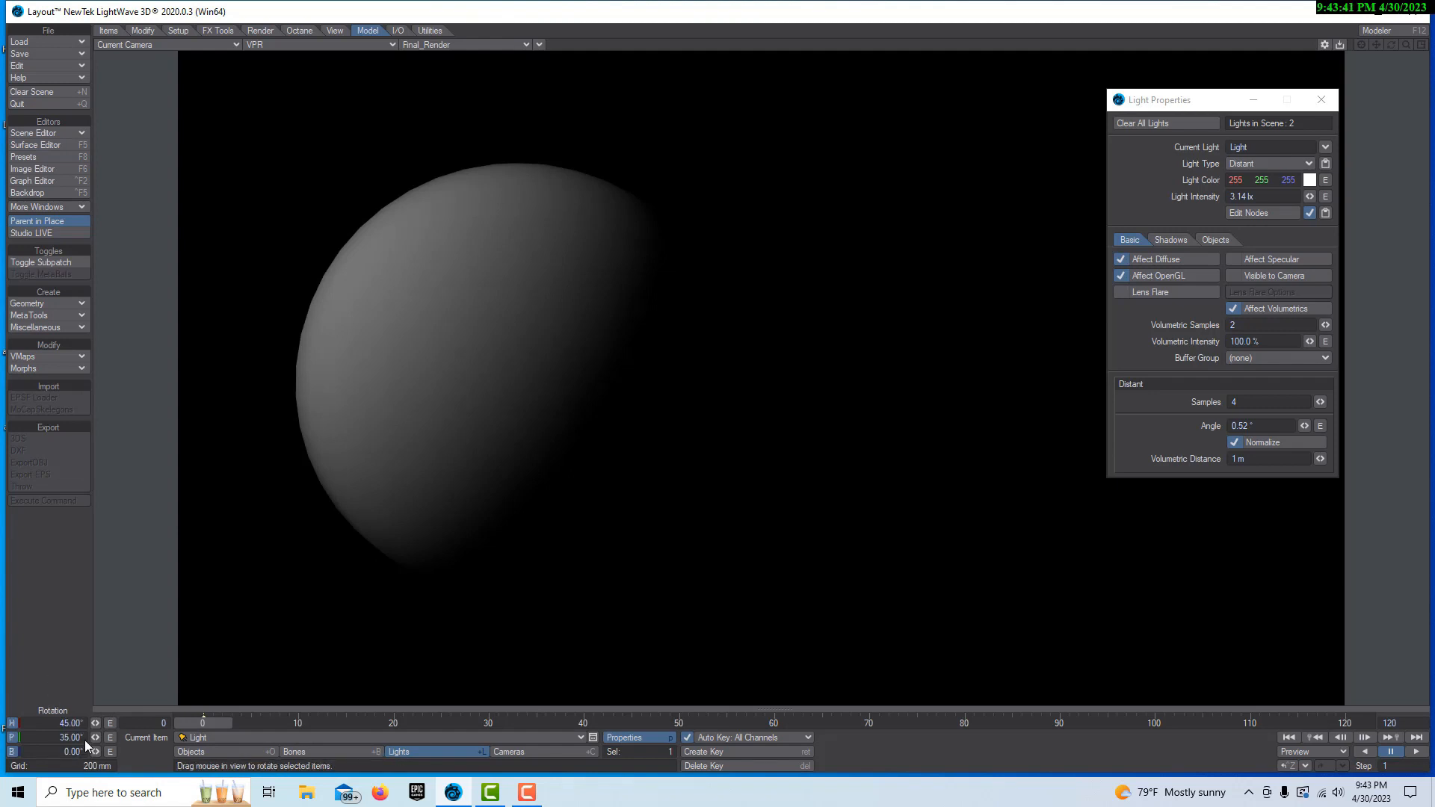
pyautogui.moveTo(95, 738); pyautogui.dragTo(53, 739)
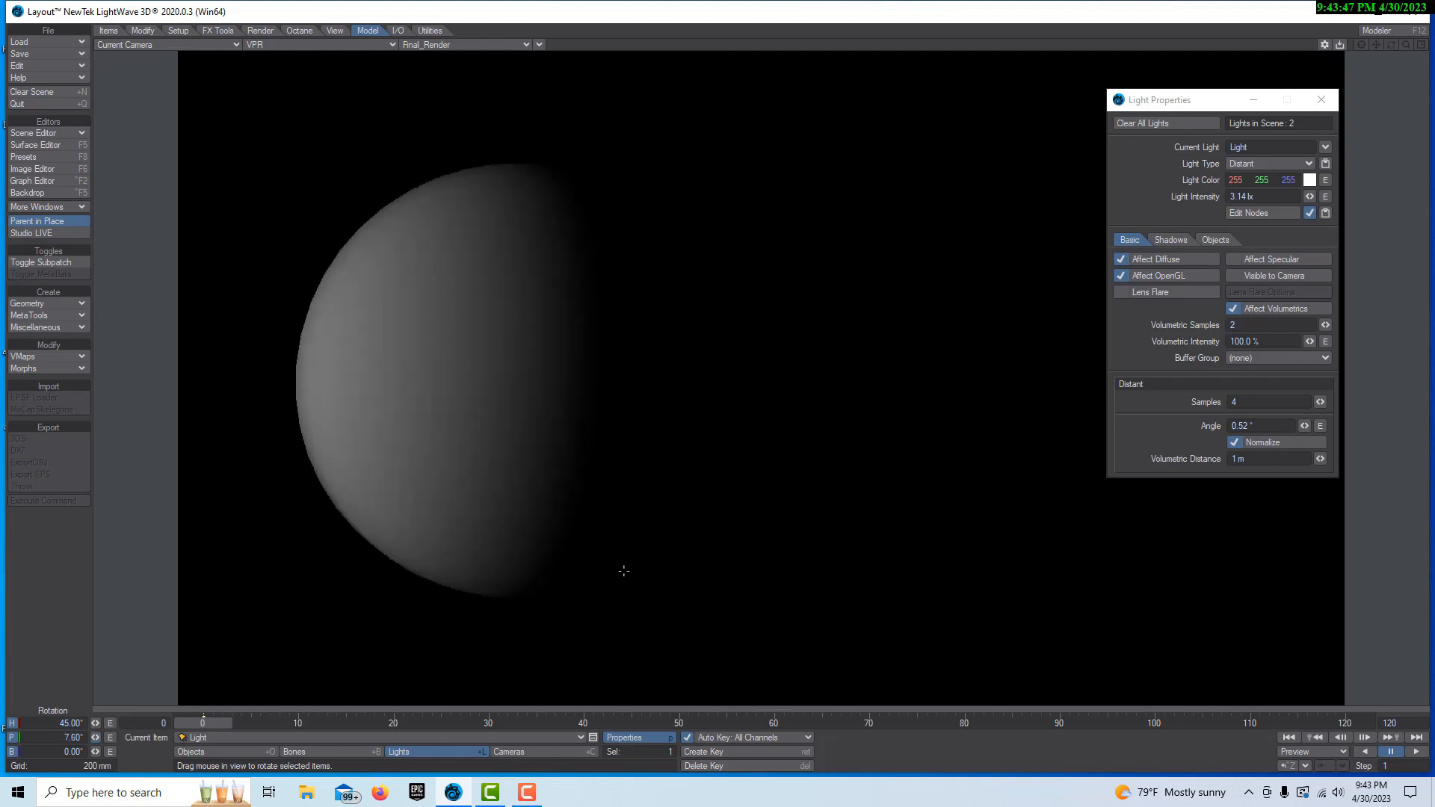
pyautogui.moveTo(98, 724); pyautogui.dragTo(93, 724)
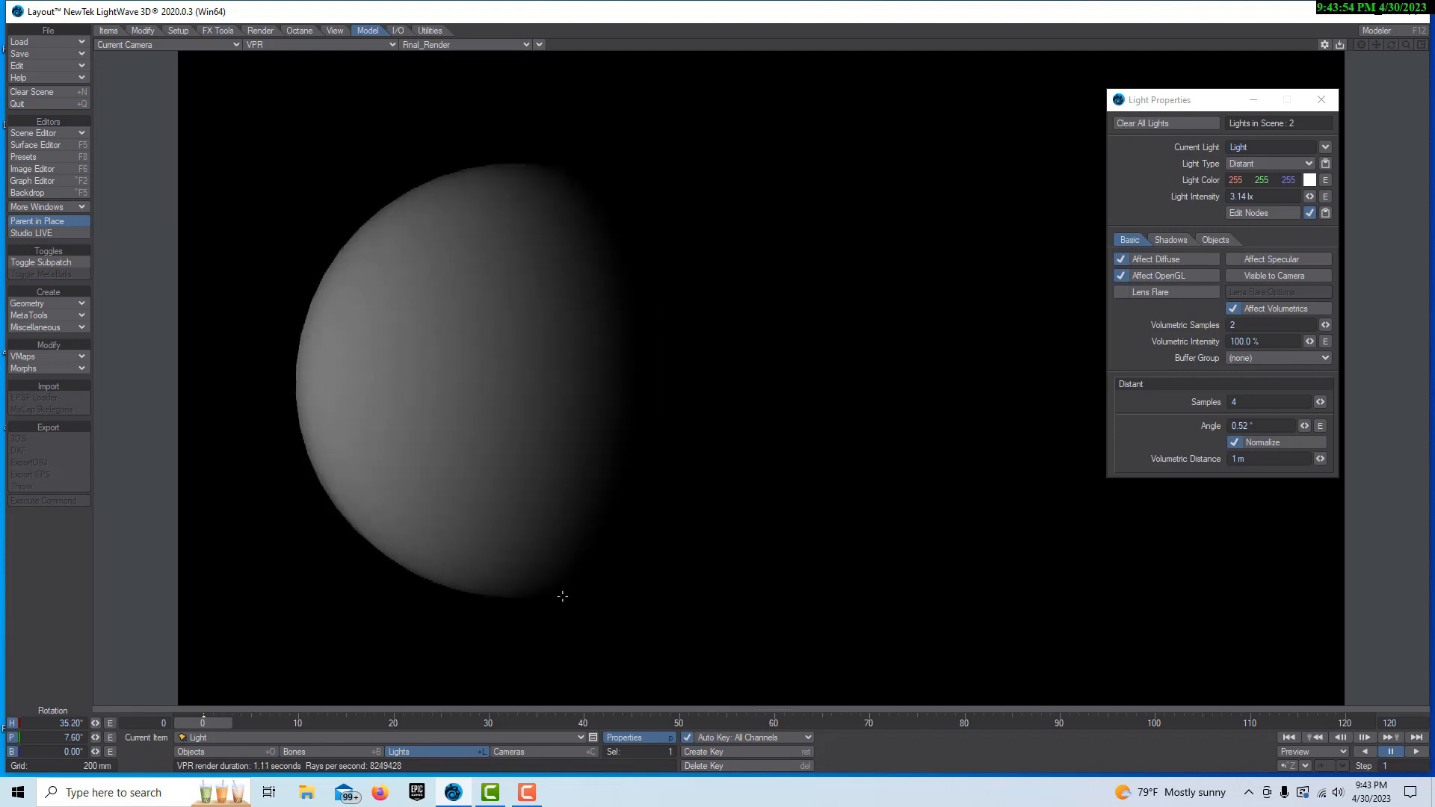
pyautogui.click(1260, 107)
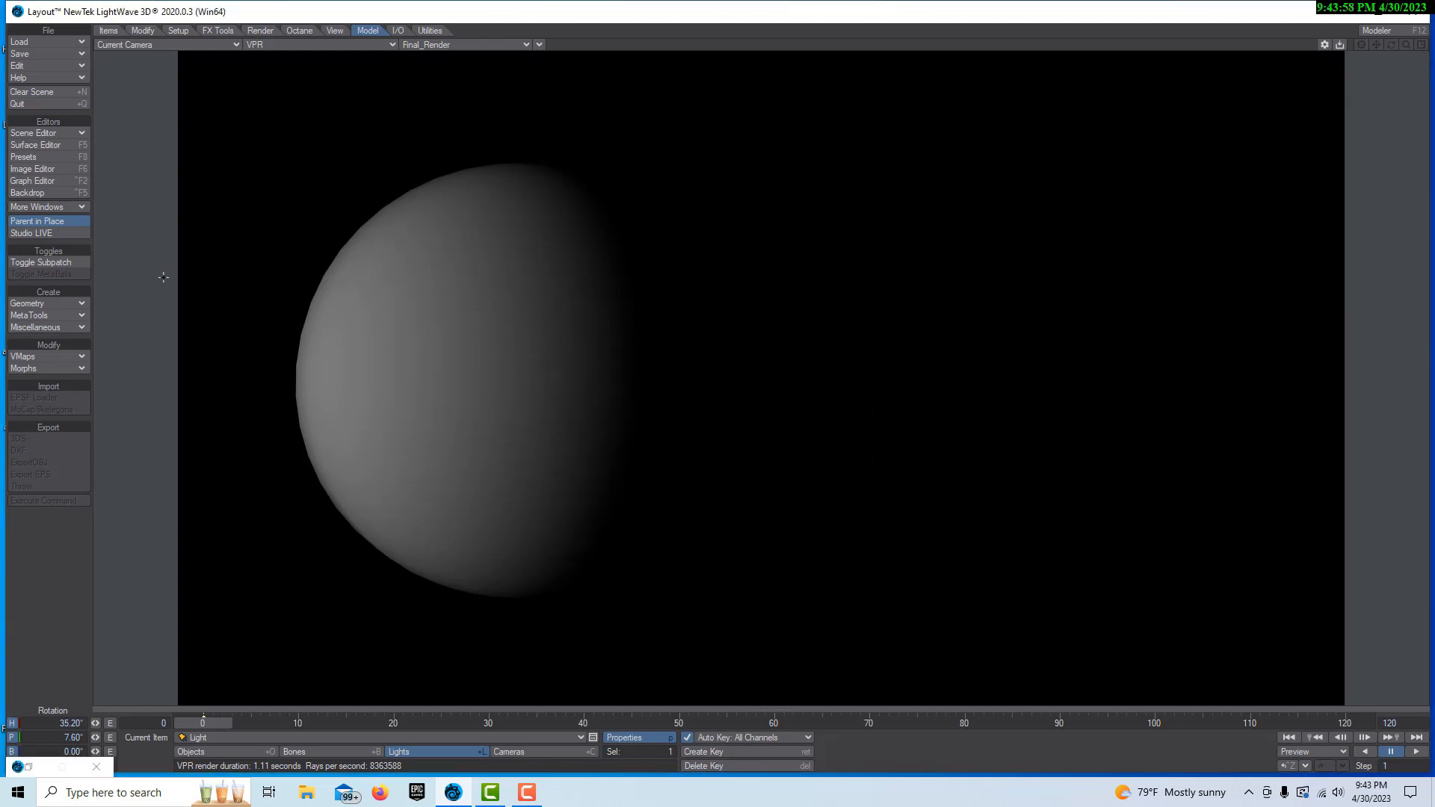
# Add a Turbulent Noise node to the Sphere surface's graph, feeding its Color into the Principled BSDF Color and Ray Direction into its Position
pyautogui.click(60, 145)
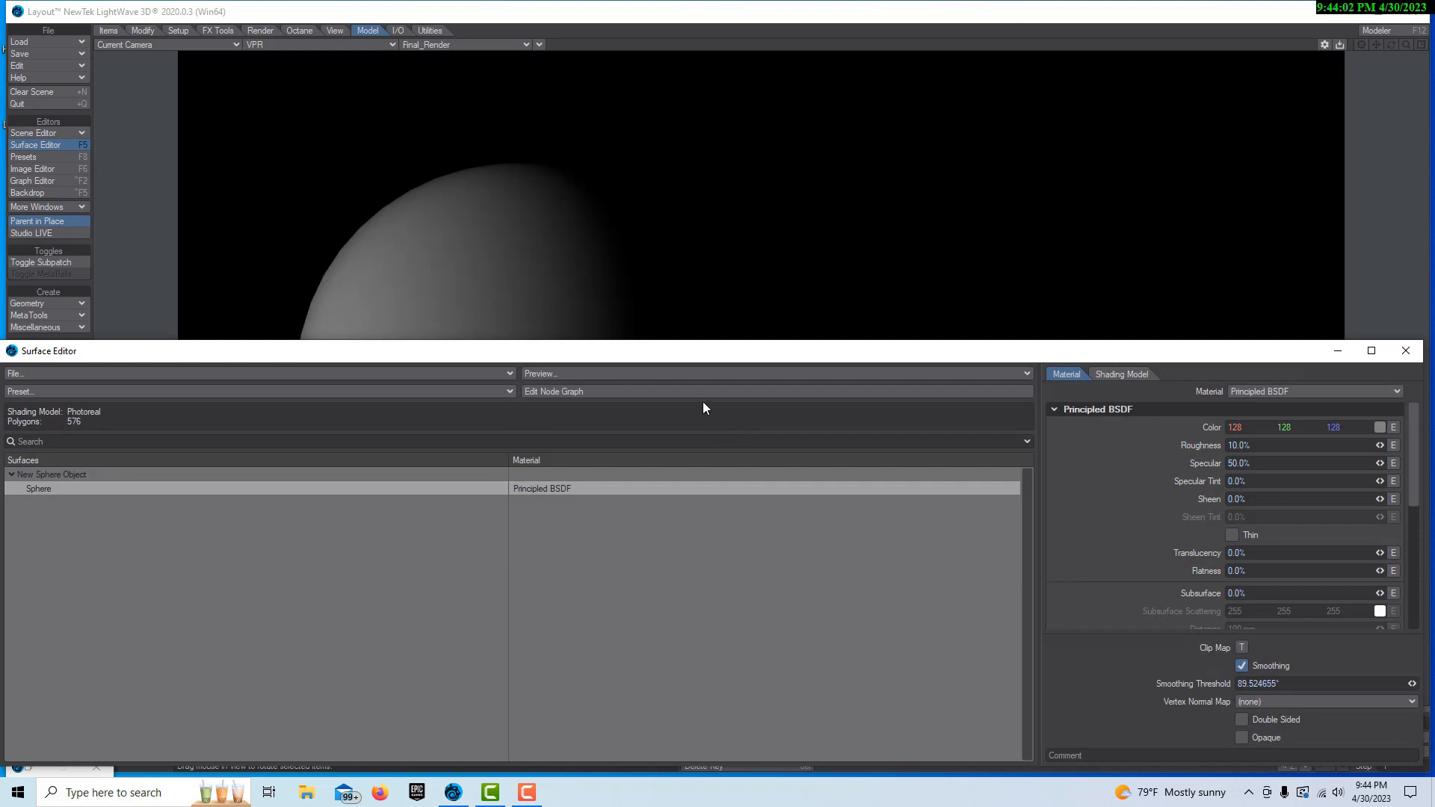
pyautogui.click(702, 393)
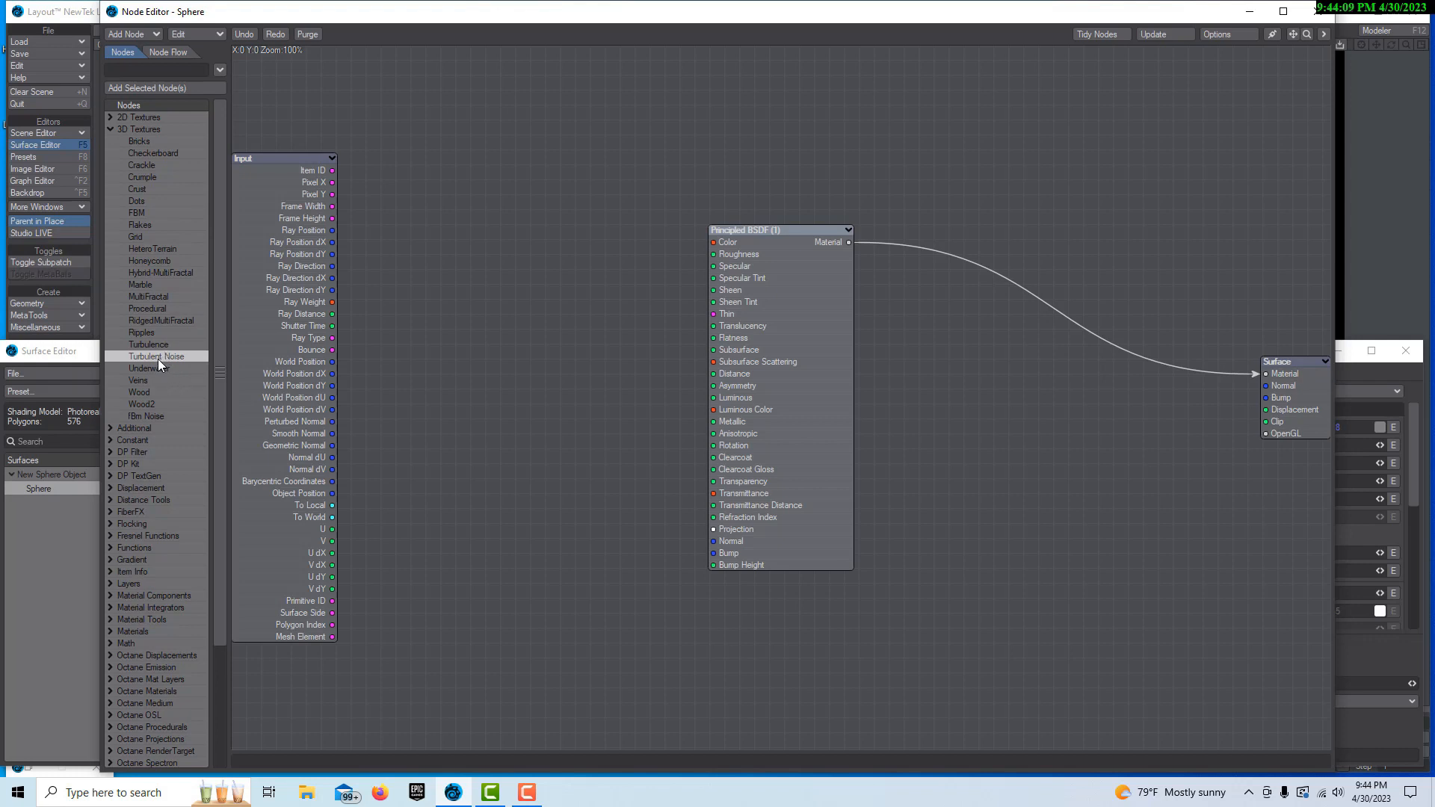
pyautogui.moveTo(158, 358); pyautogui.dragTo(714, 243)
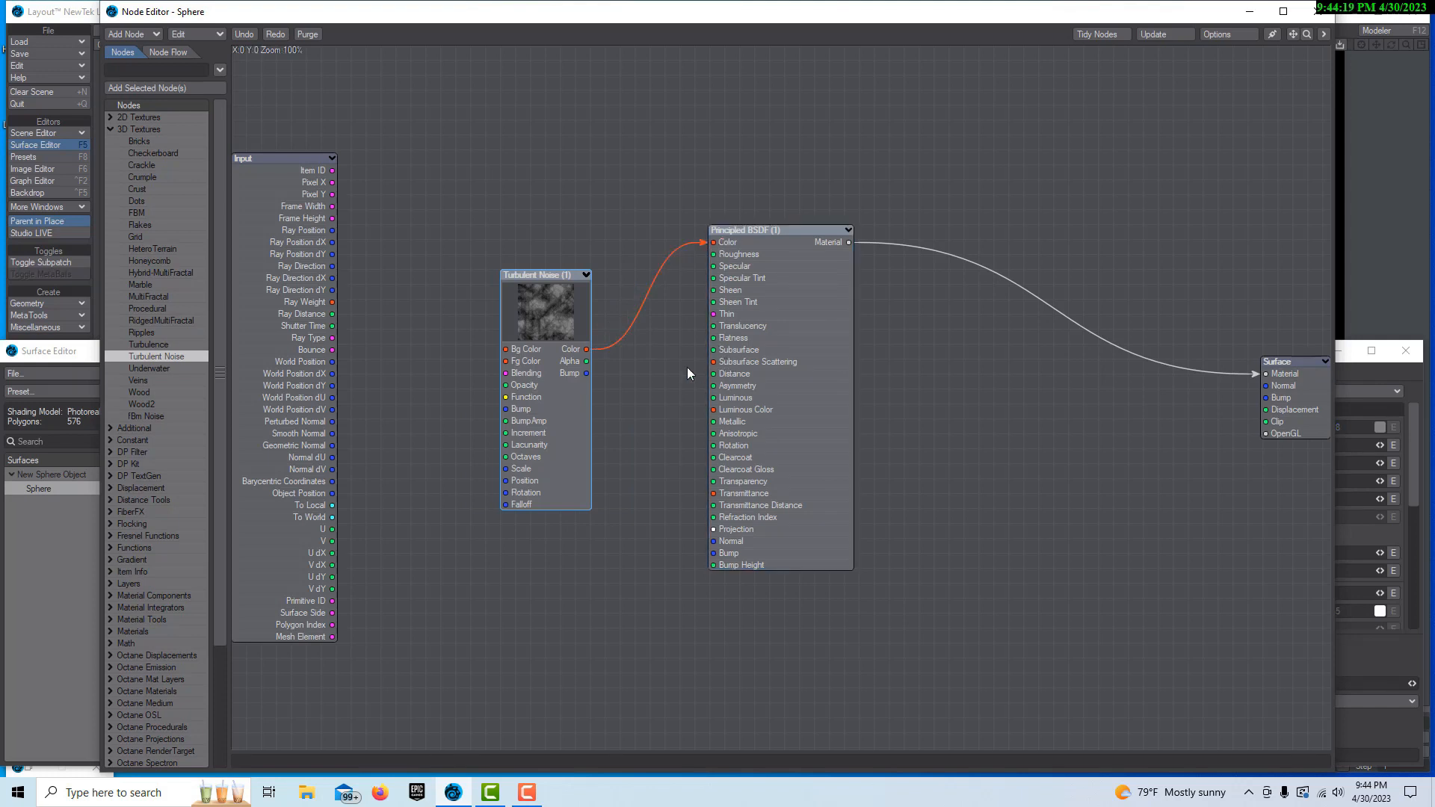
pyautogui.moveTo(333, 268); pyautogui.dragTo(347, 272)
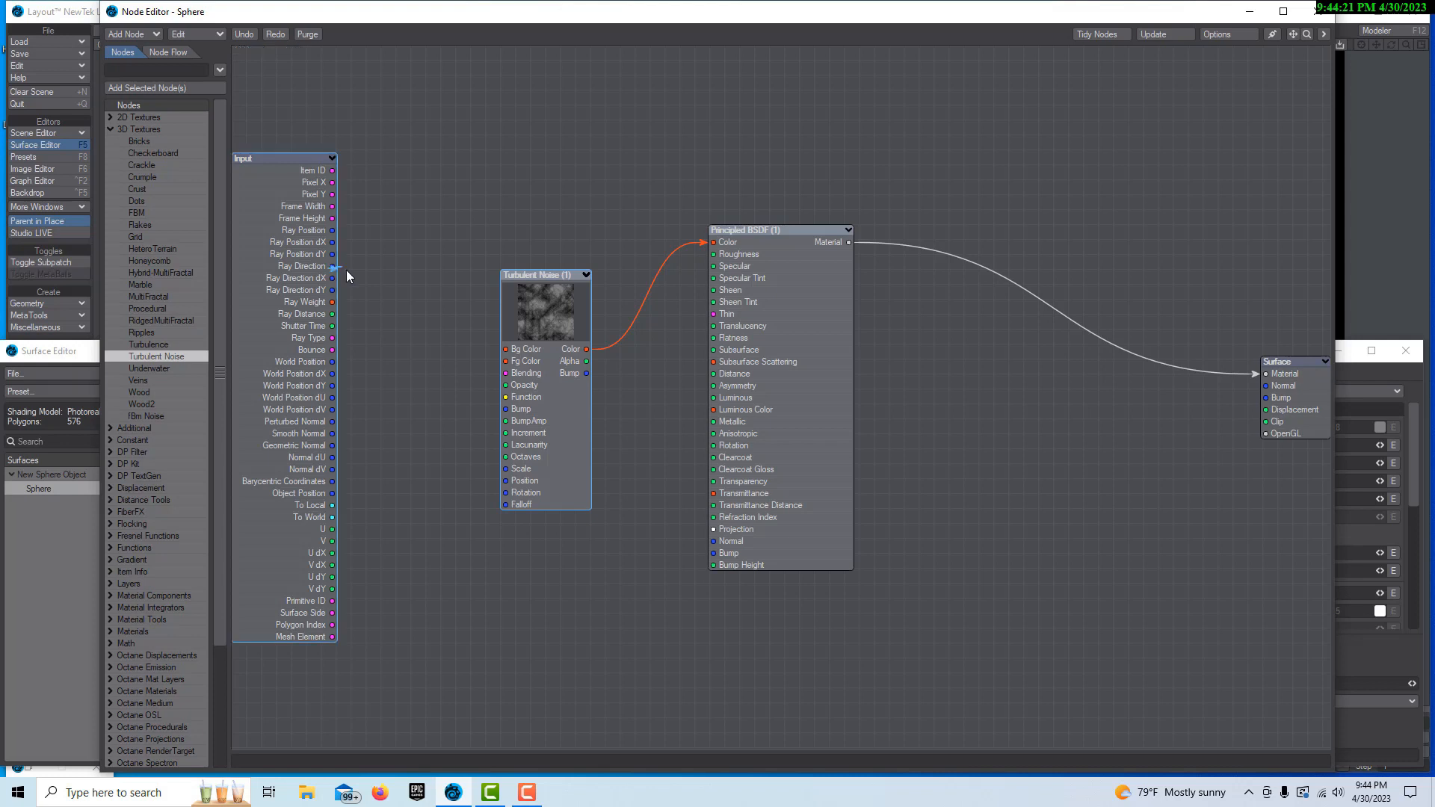
pyautogui.moveTo(439, 398); pyautogui.dragTo(508, 481)
# Open the Principled BSDF node's attributes
pyautogui.doubleClick(798, 429)
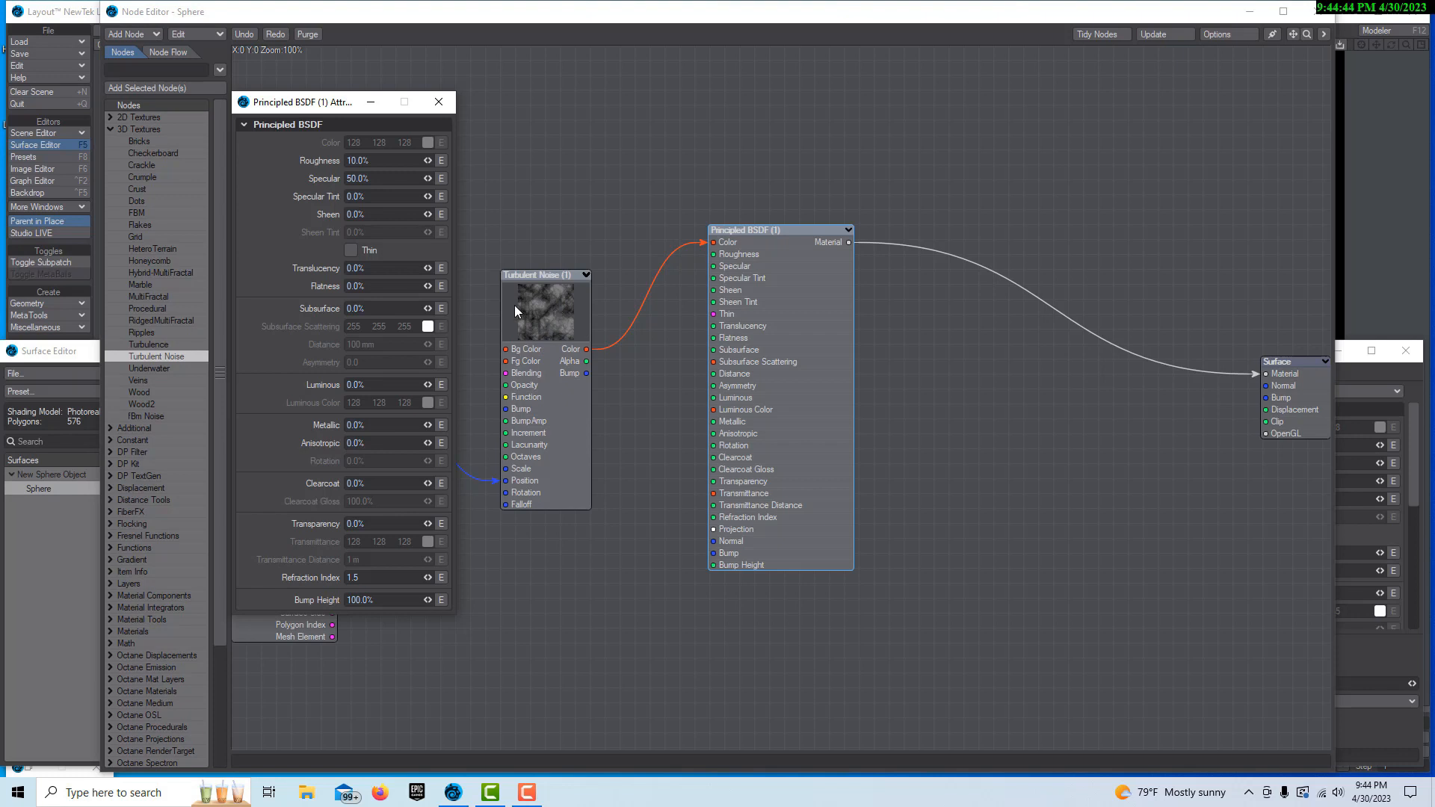
pyautogui.click(379, 287)
pyautogui.write('2')
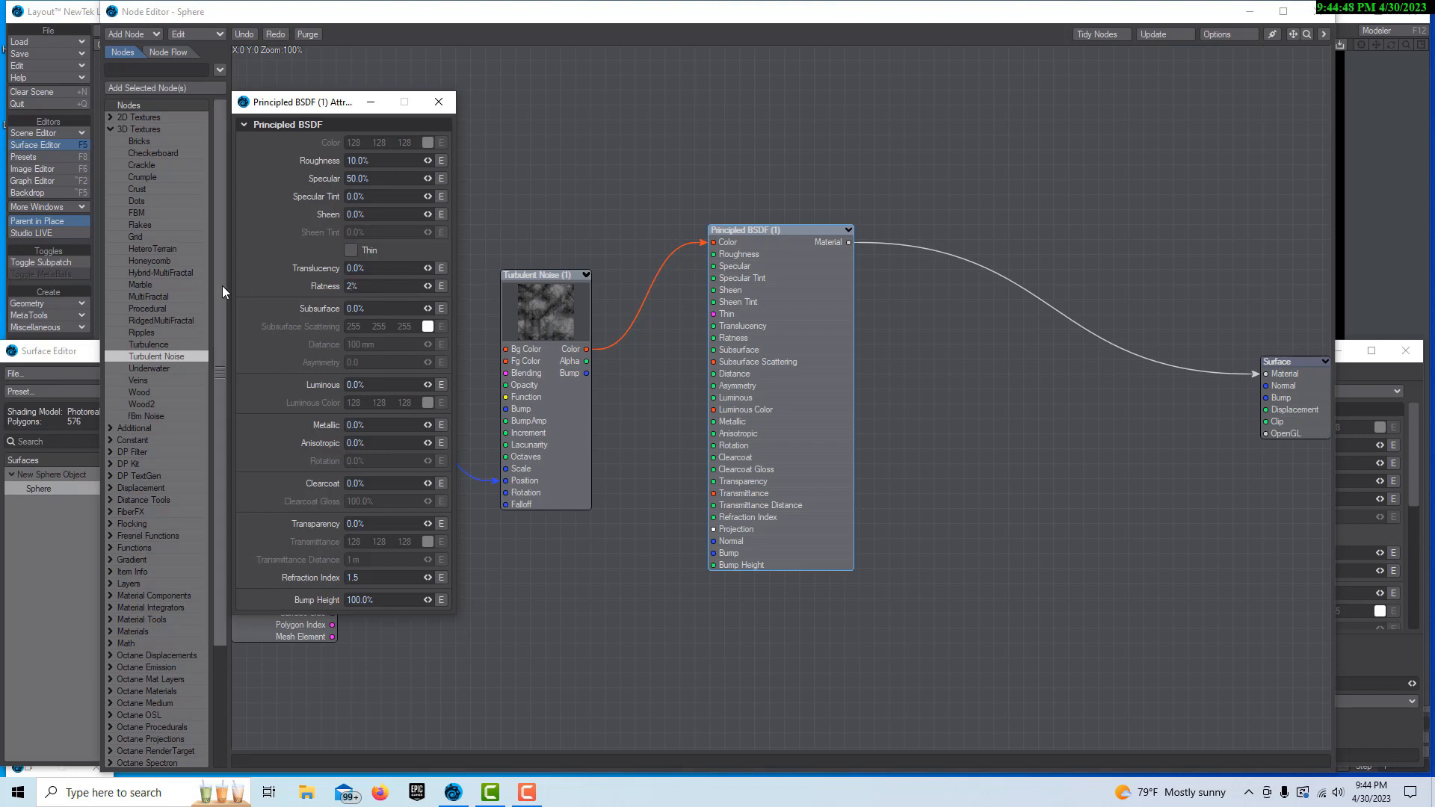
pyautogui.press('BackSpace')
# Set the Principled BSDF Subsurface to 20% and clear the editor windows to reveal more of the rendered sphere
pyautogui.click(383, 309)
pyautogui.write('20')
pyautogui.press('Tab')
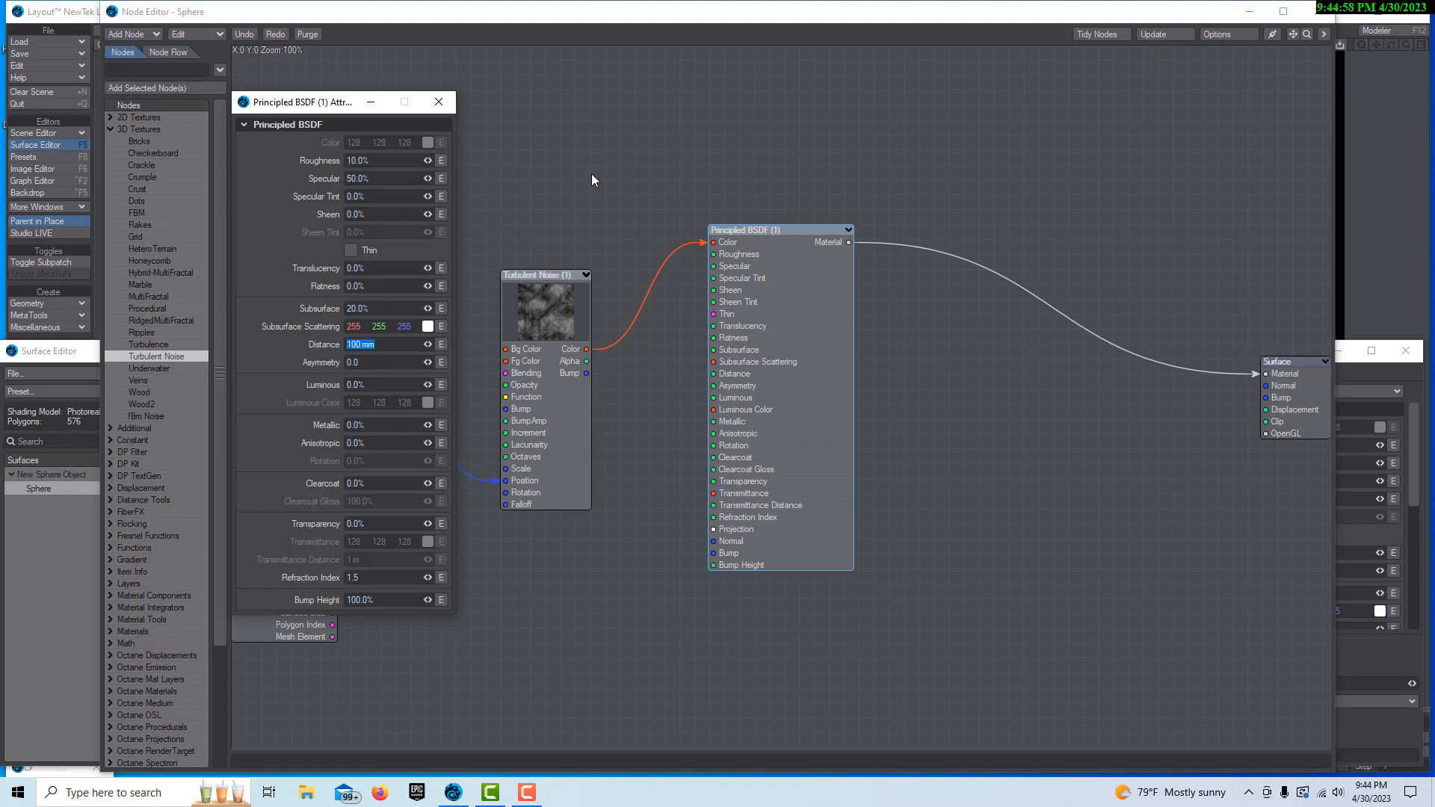
pyautogui.click(1262, 15)
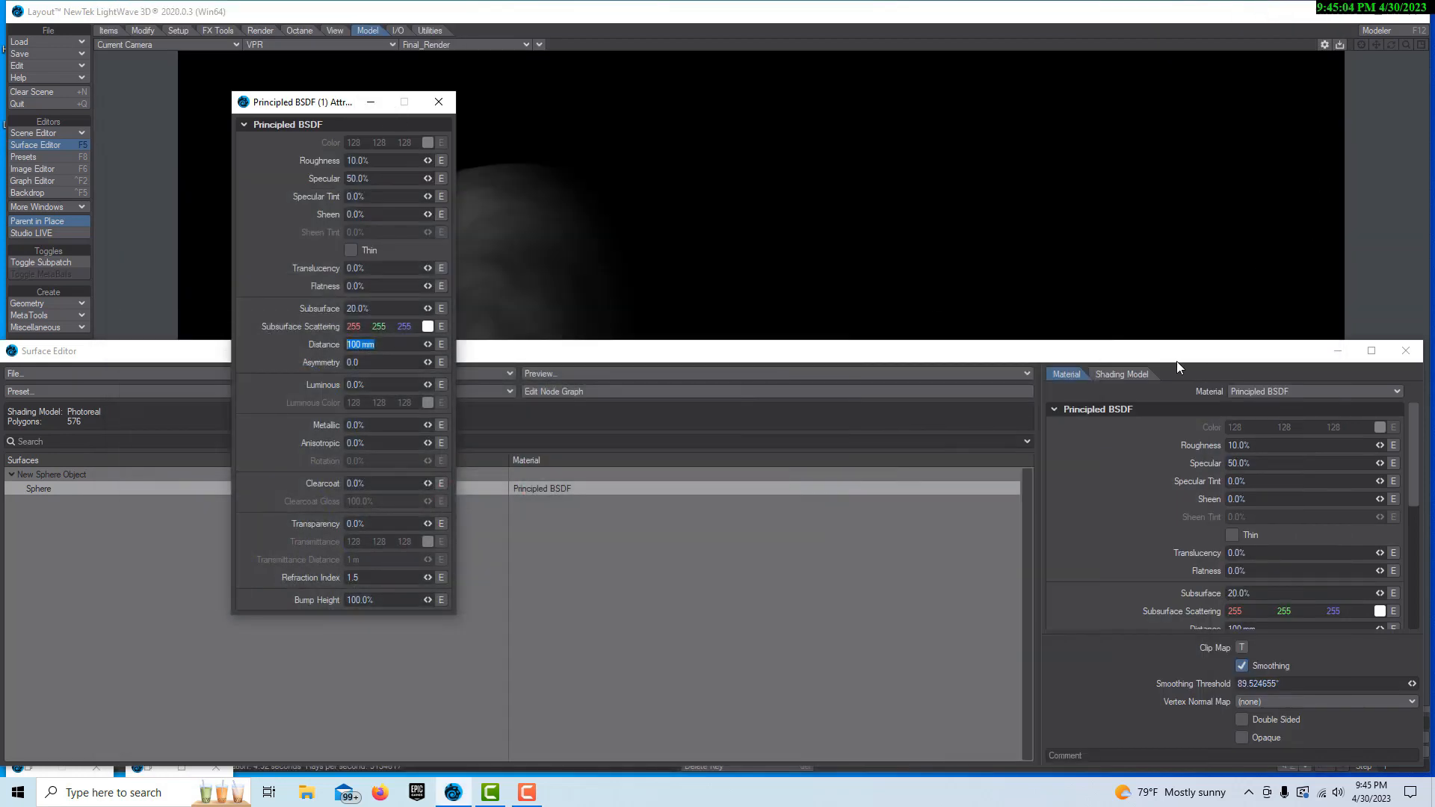
pyautogui.click(447, 106)
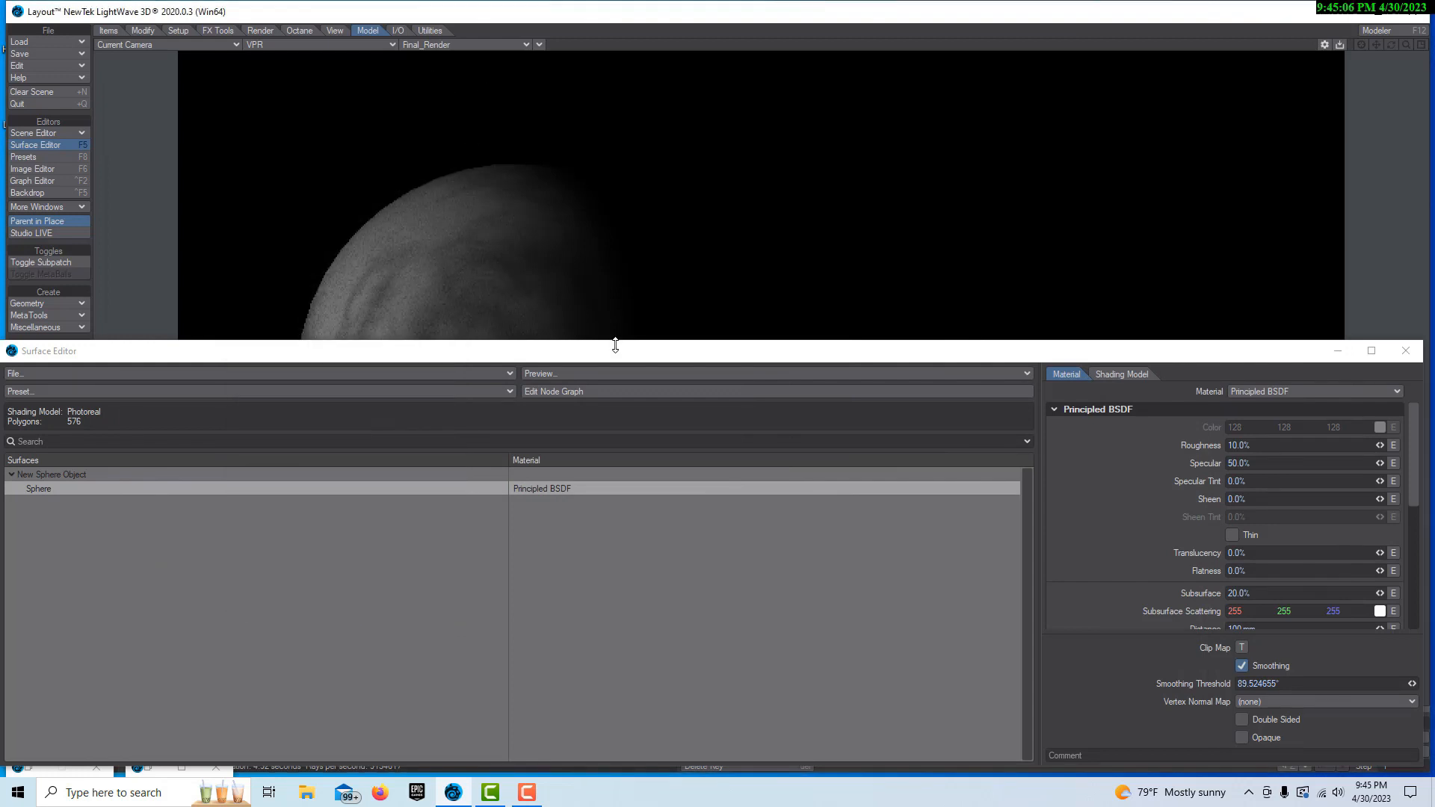
pyautogui.moveTo(612, 352); pyautogui.dragTo(731, 290)
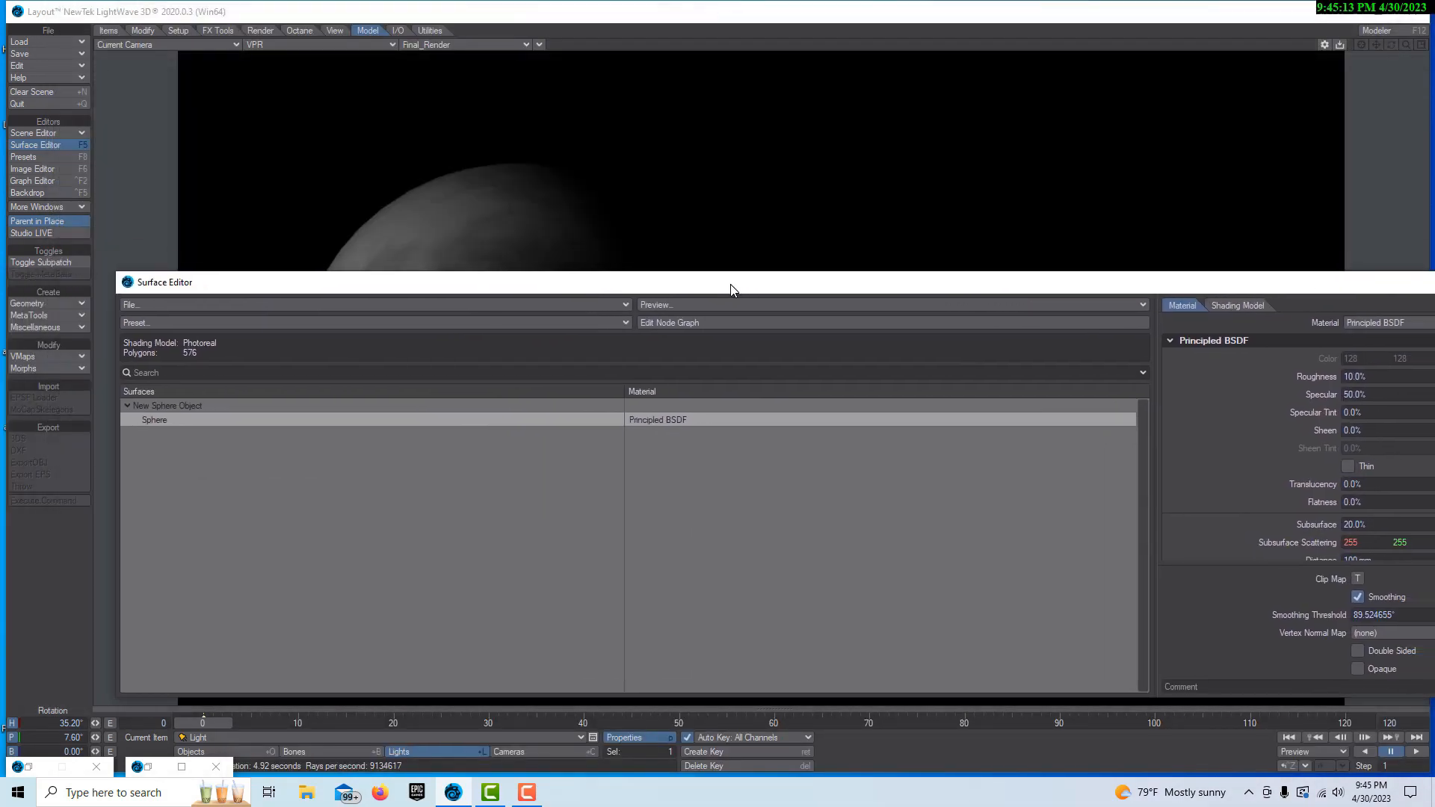
# Set the Turbulent Noise node's foreground color to dark red, RGB 70, 8, 8
pyautogui.click(679, 322)
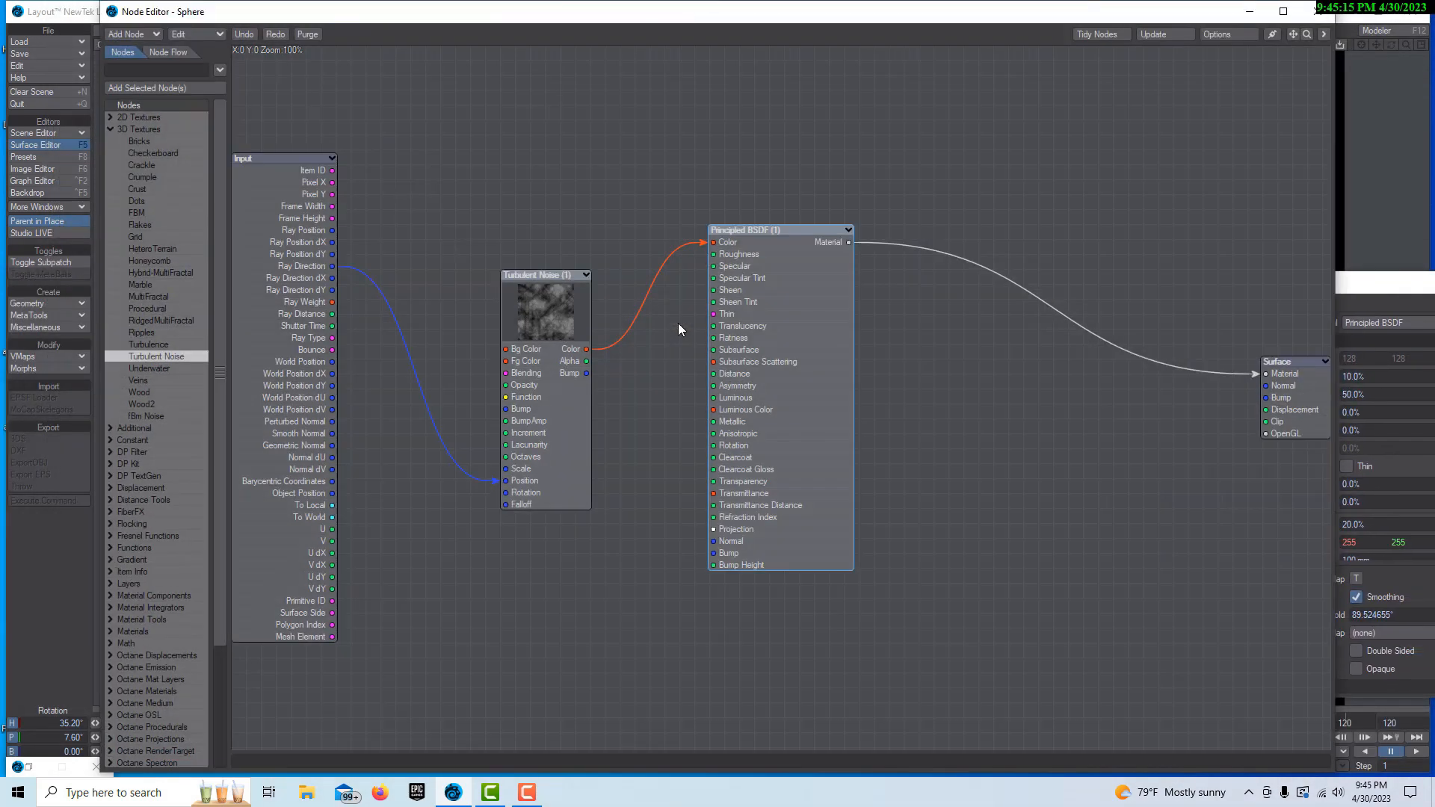
pyautogui.doubleClick(568, 327)
pyautogui.click(398, 207)
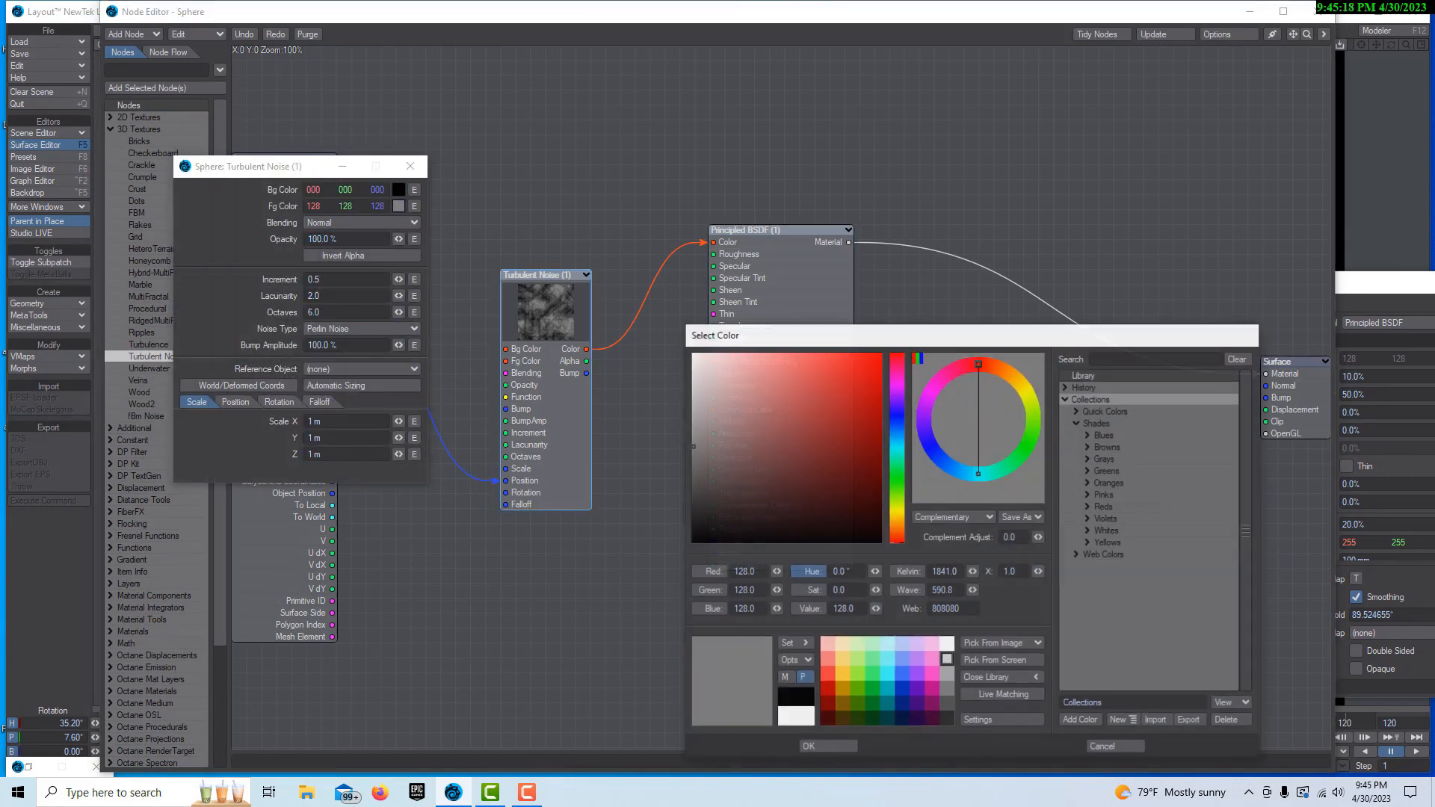
pyautogui.click(858, 490)
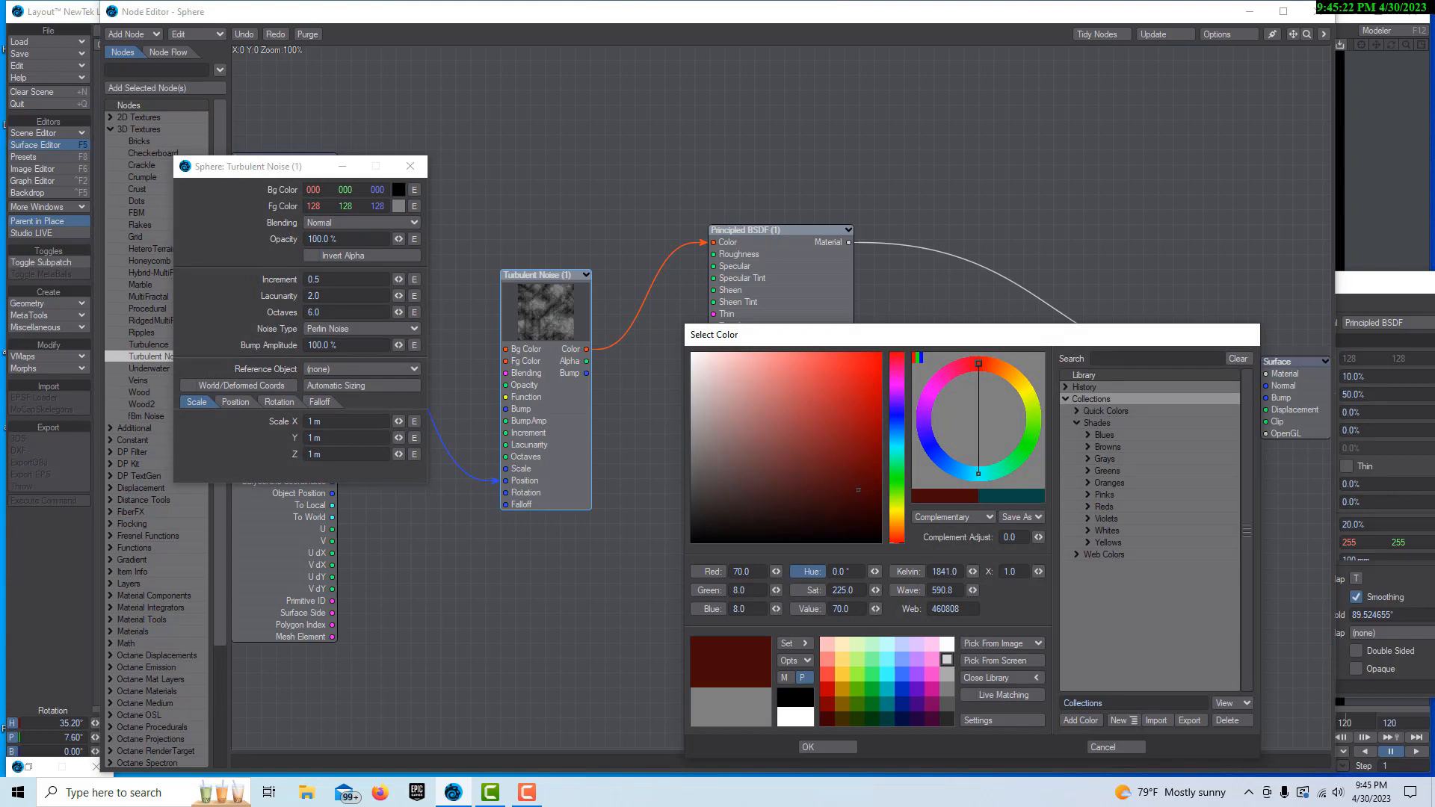
pyautogui.click(818, 747)
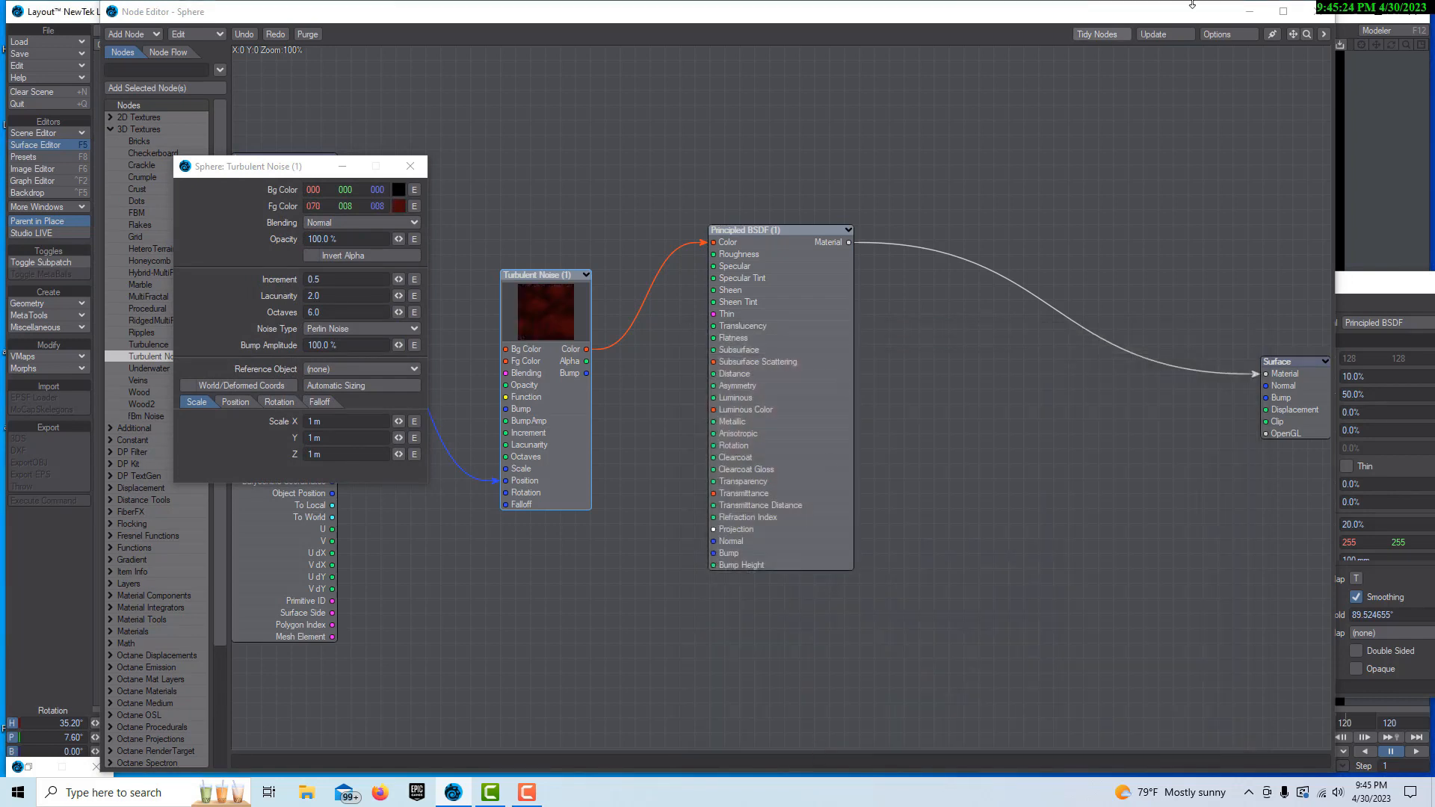
# Clear the Node Editor, Turbulent Noise and Surface Editor windows away from the rendered sphere
pyautogui.click(1253, 12)
pyautogui.click(1253, 13)
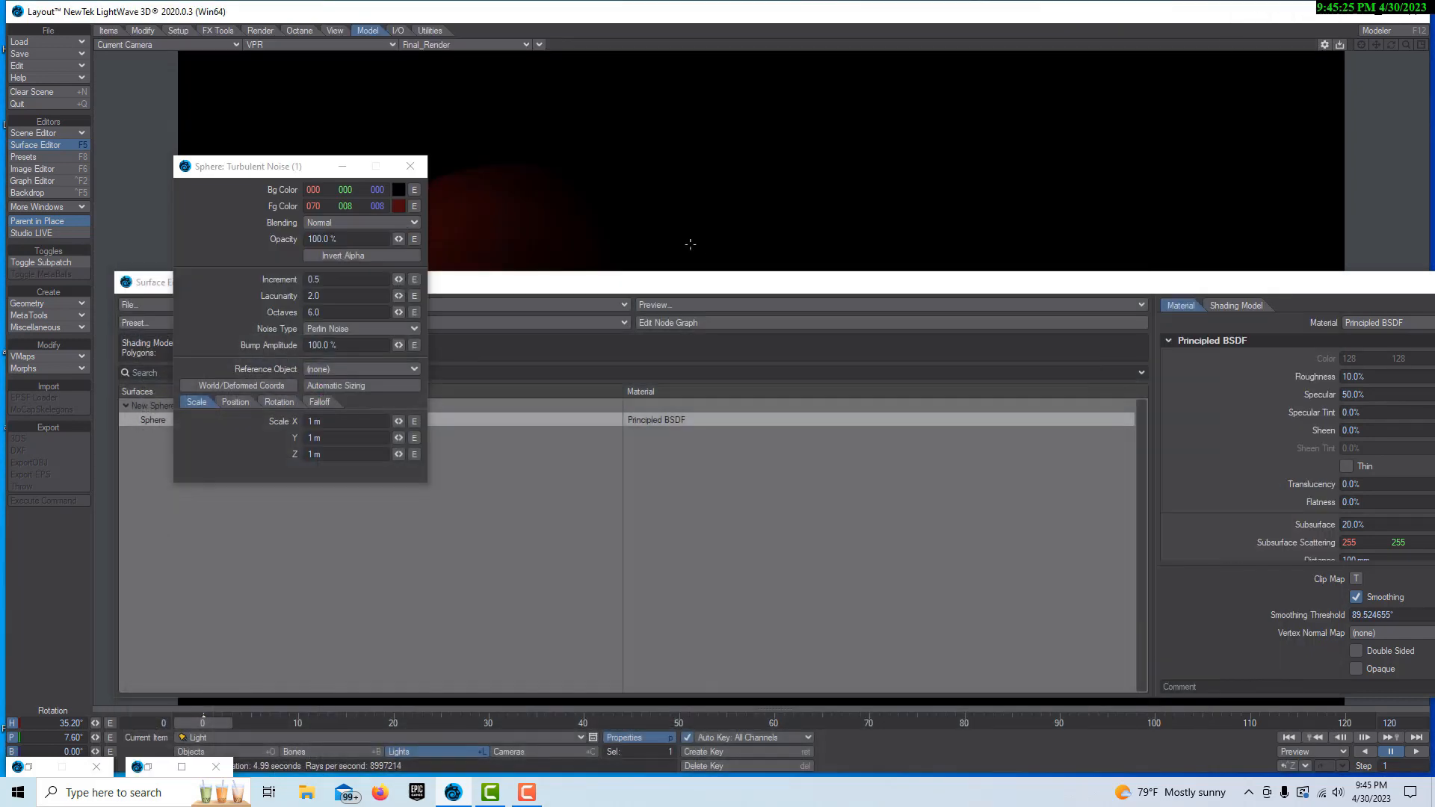
pyautogui.click(349, 164)
pyautogui.moveTo(618, 284); pyautogui.dragTo(406, 344)
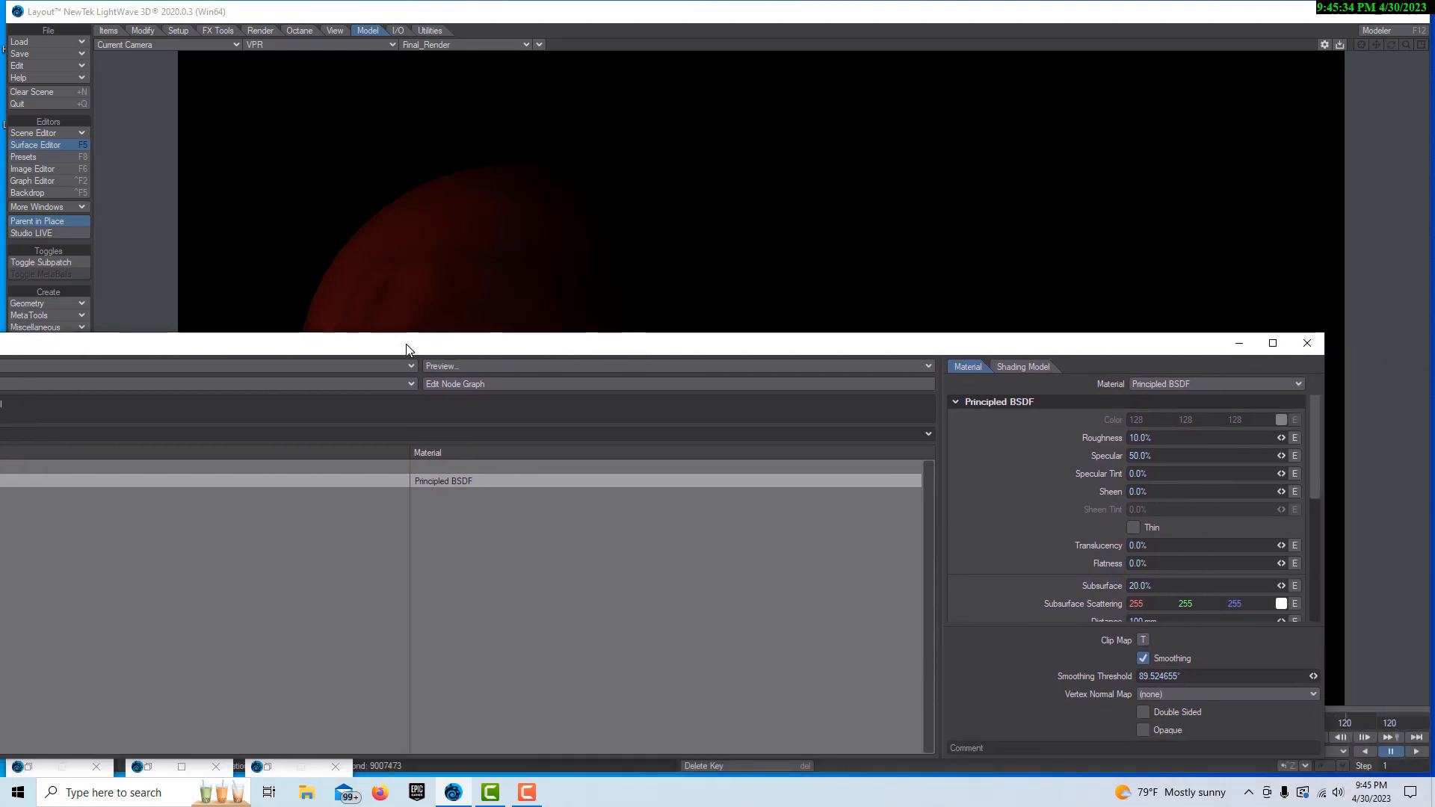
pyautogui.moveTo(406, 344); pyautogui.dragTo(462, 347)
pyautogui.click(1365, 347)
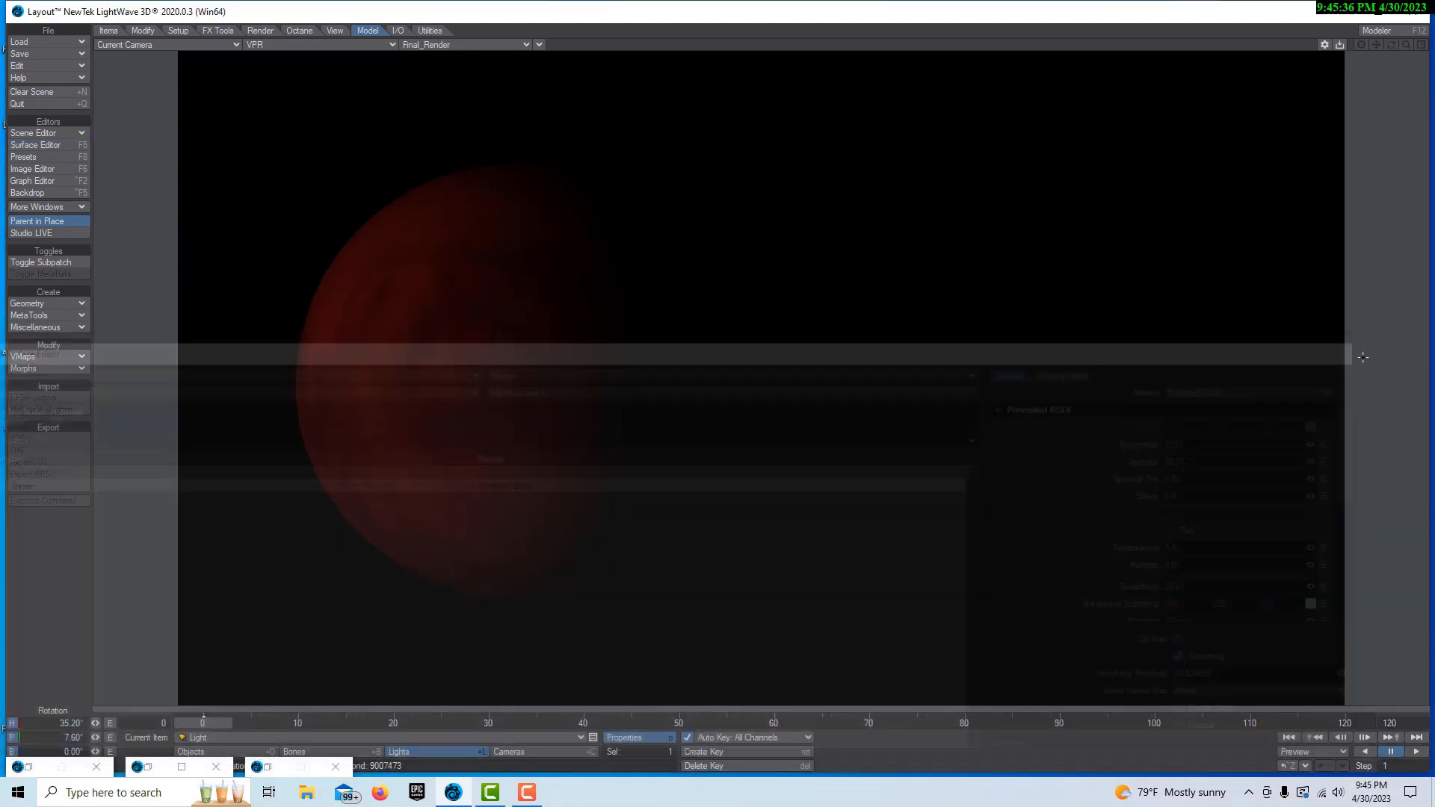
# Set the distant light's intensity to 6.6 lx and close its properties and the leftover minimized windows
pyautogui.click(648, 738)
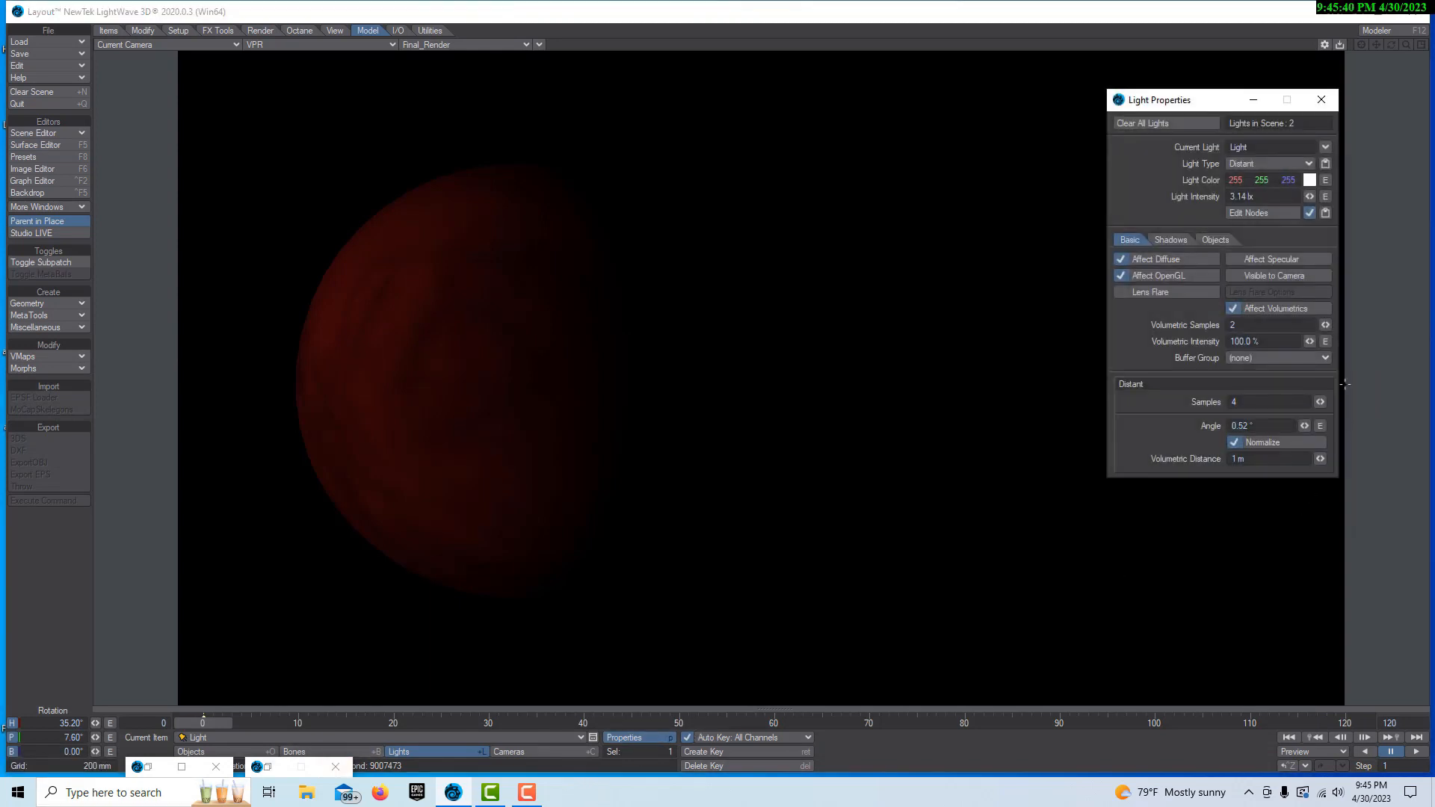
pyautogui.moveTo(1310, 197); pyautogui.dragTo(1355, 196)
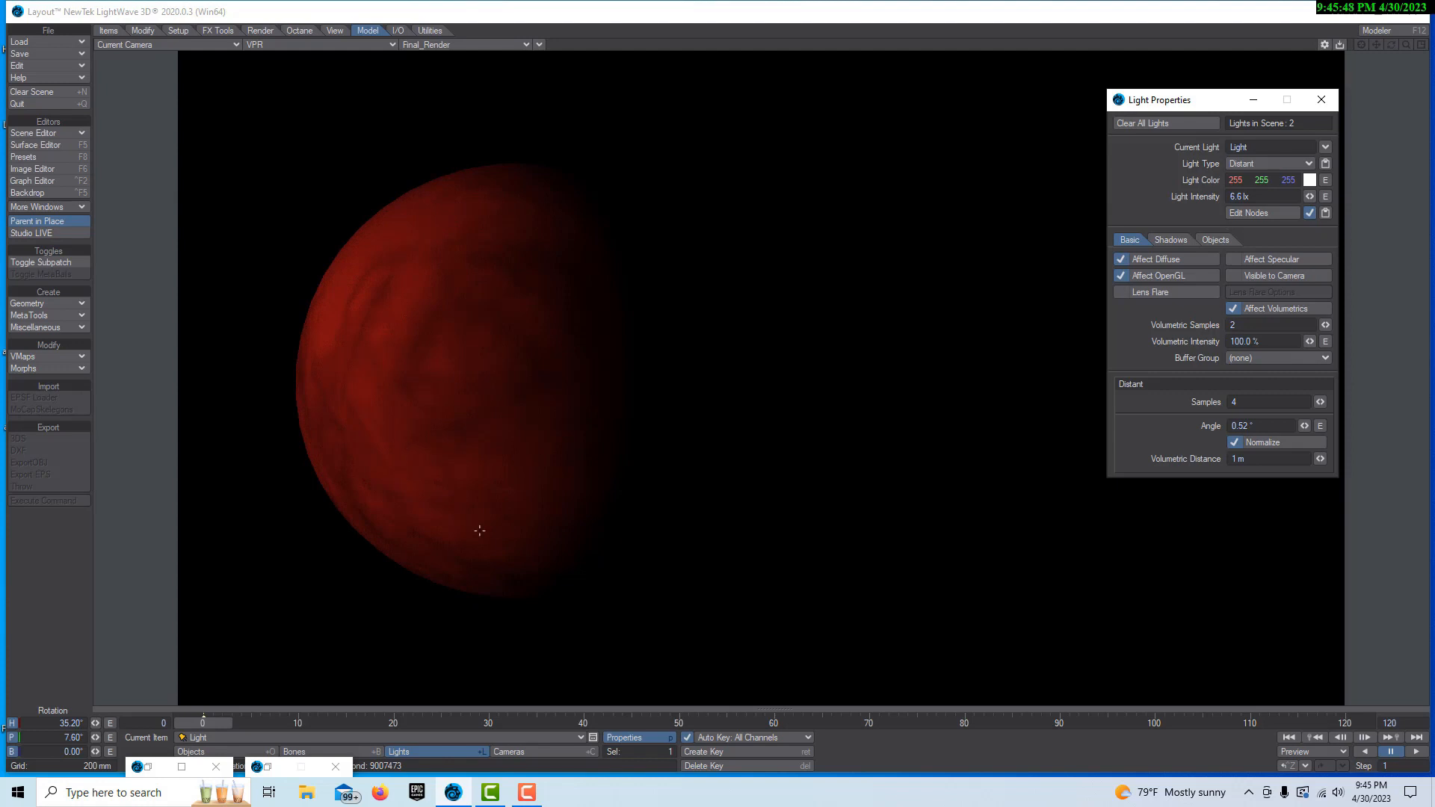
pyautogui.click(1253, 100)
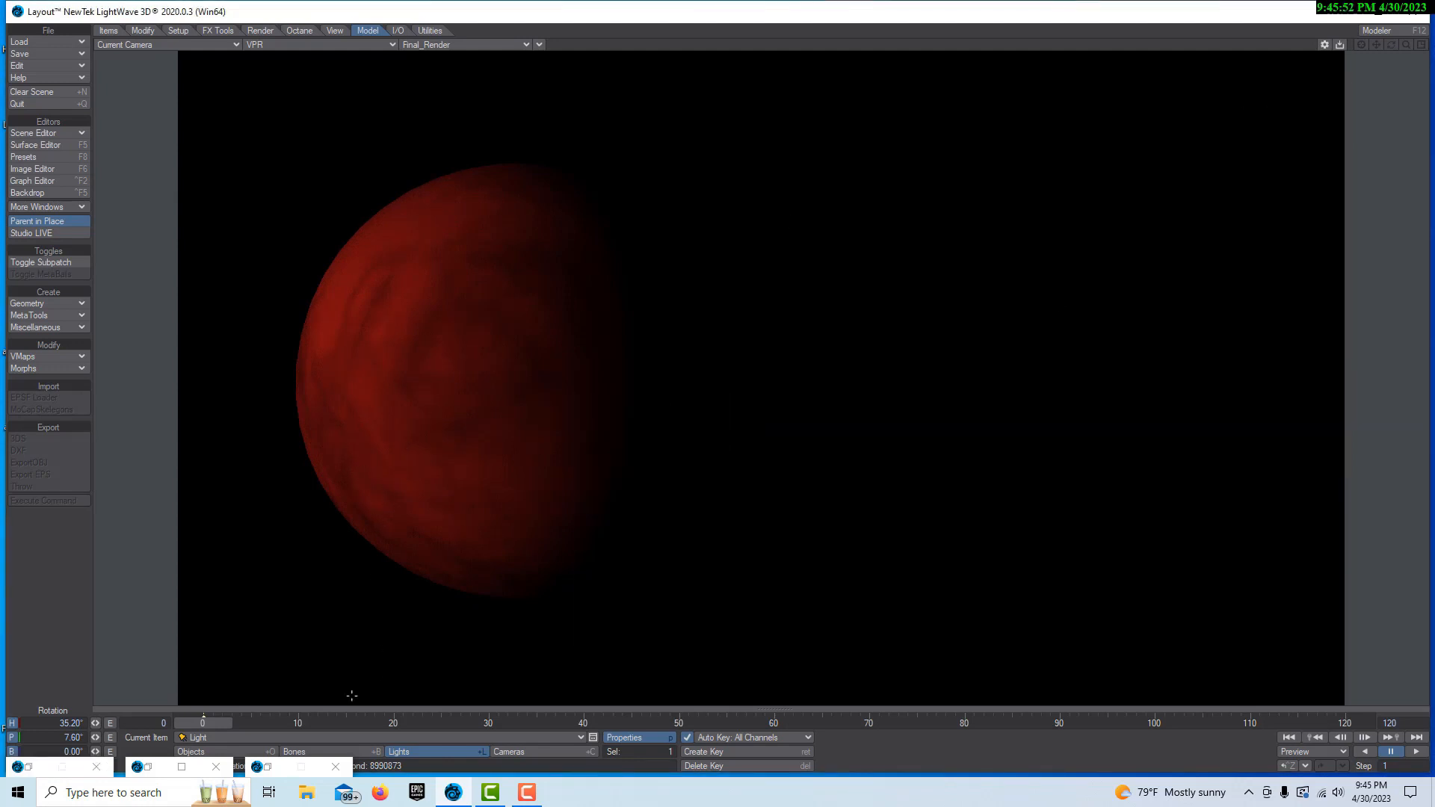
pyautogui.click(348, 770)
pyautogui.click(216, 767)
pyautogui.click(97, 767)
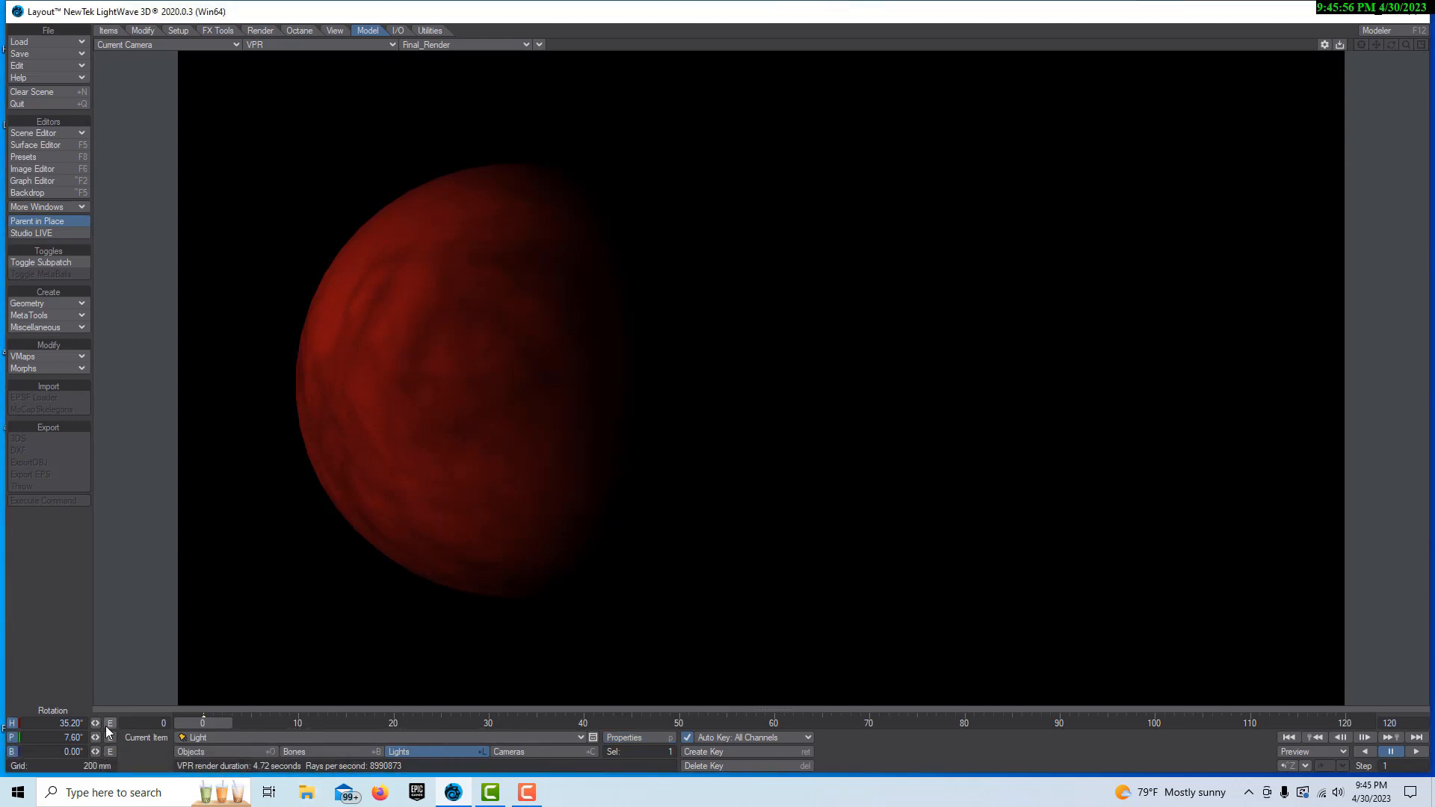
# Rotate the sphere object to a heading of -6.60°
pyautogui.click(201, 751)
pyautogui.press('h')
pyautogui.press('y')
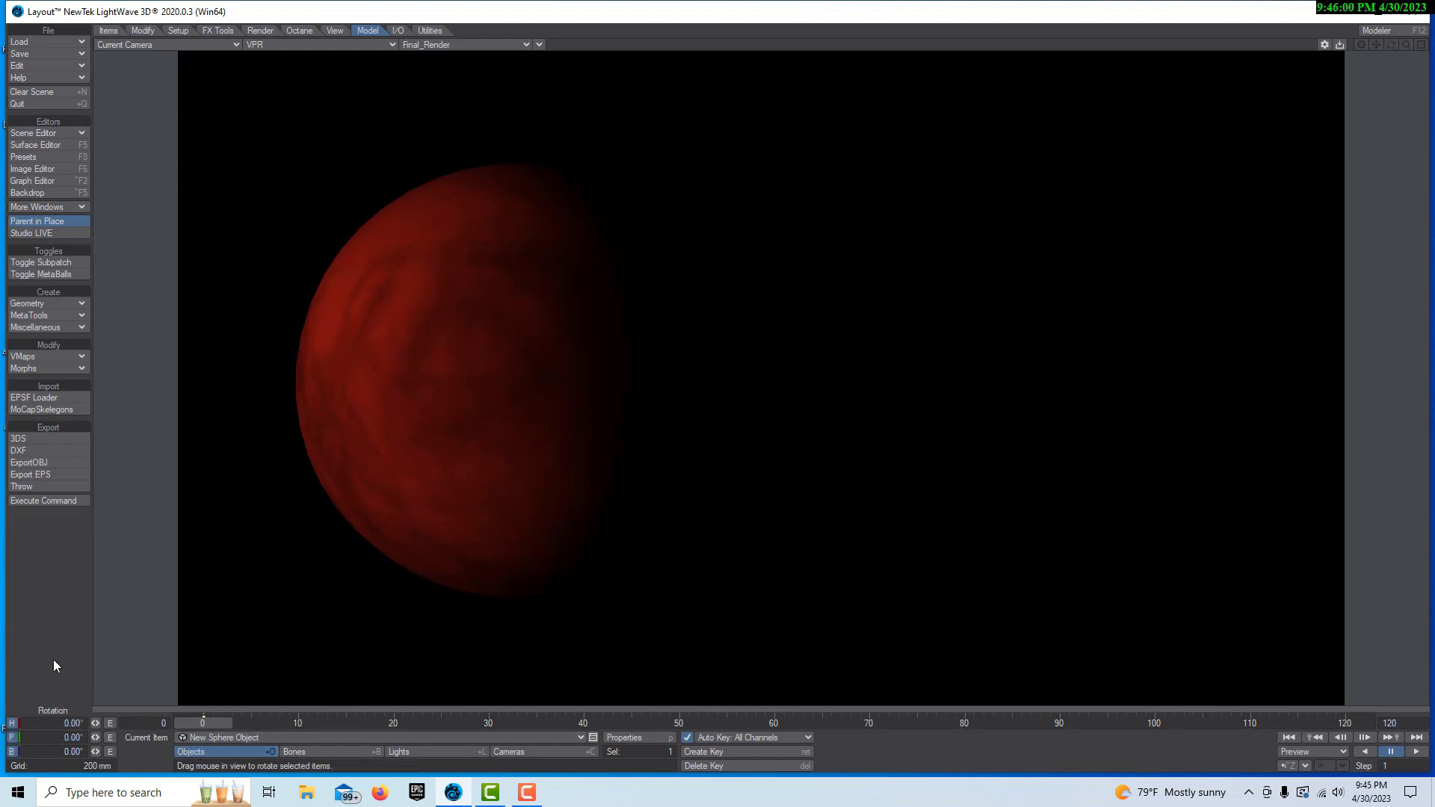
pyautogui.moveTo(96, 728)
pyautogui.mouseDown()
pyautogui.moveTo(169, 722)
pyautogui.moveTo(101, 723)
pyautogui.mouseUp()
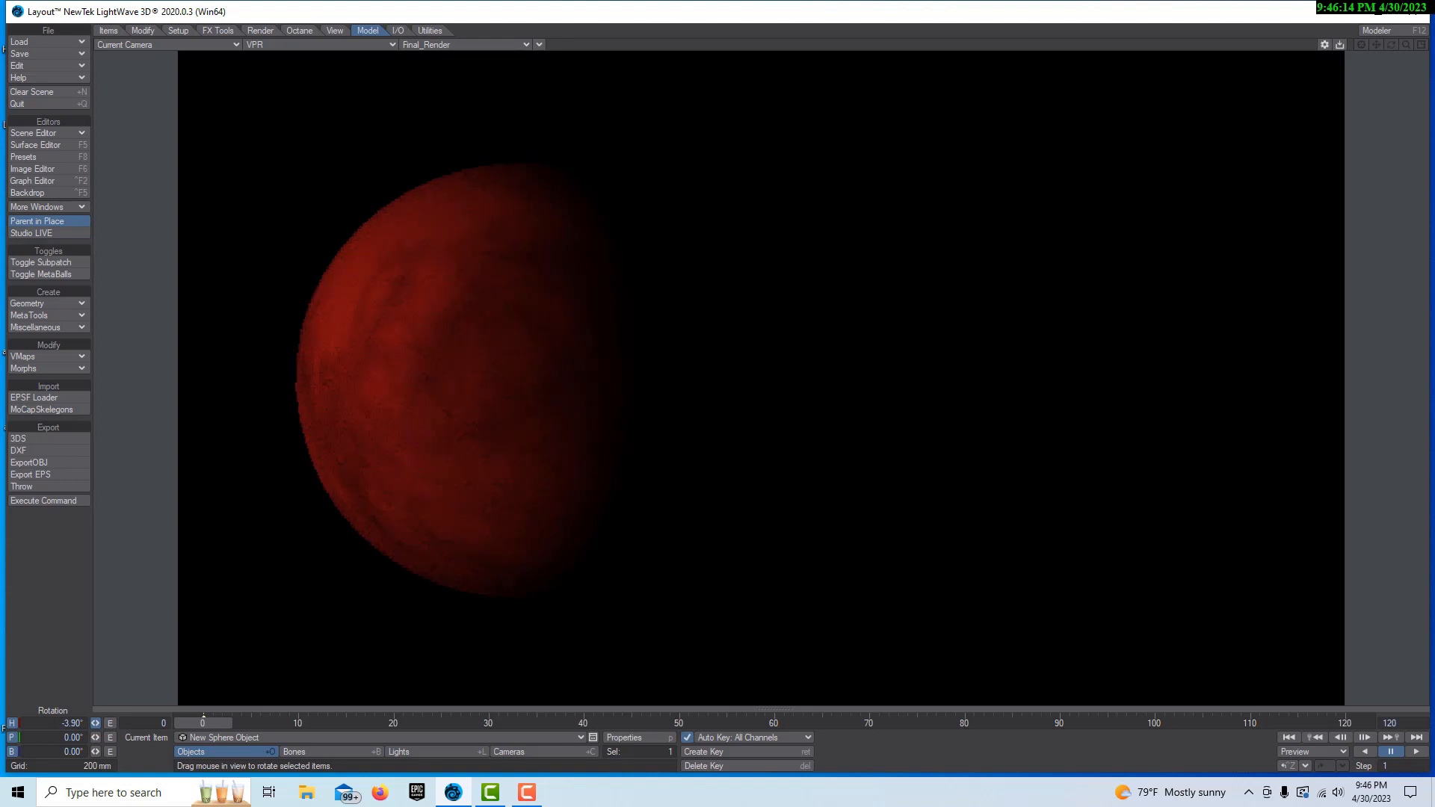
pyautogui.click(642, 738)
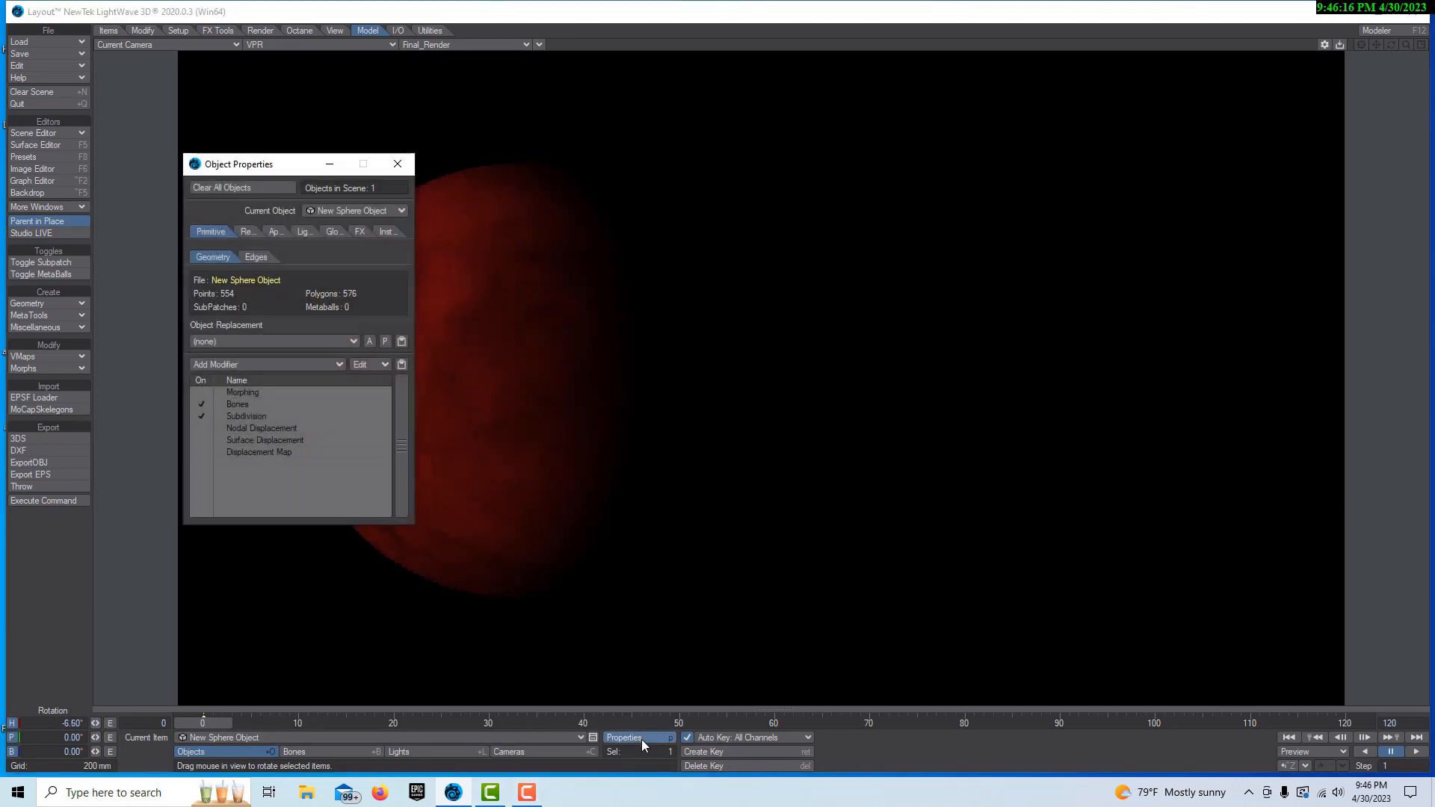
pyautogui.click(398, 163)
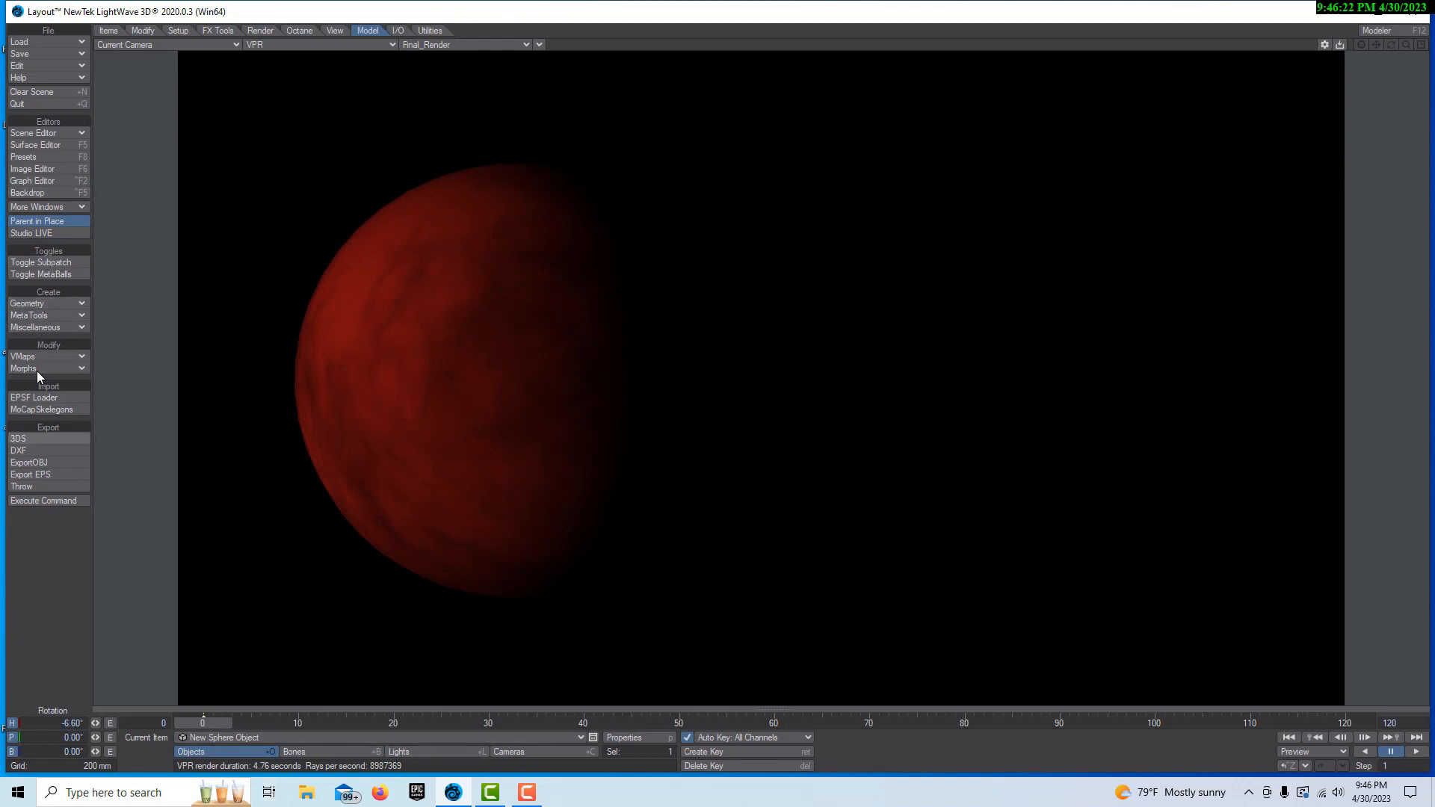
# Brighten the Turbulent Noise node's foreground color in the Sphere surface's graph to red, RGB 172, 20, 20
pyautogui.click(39, 145)
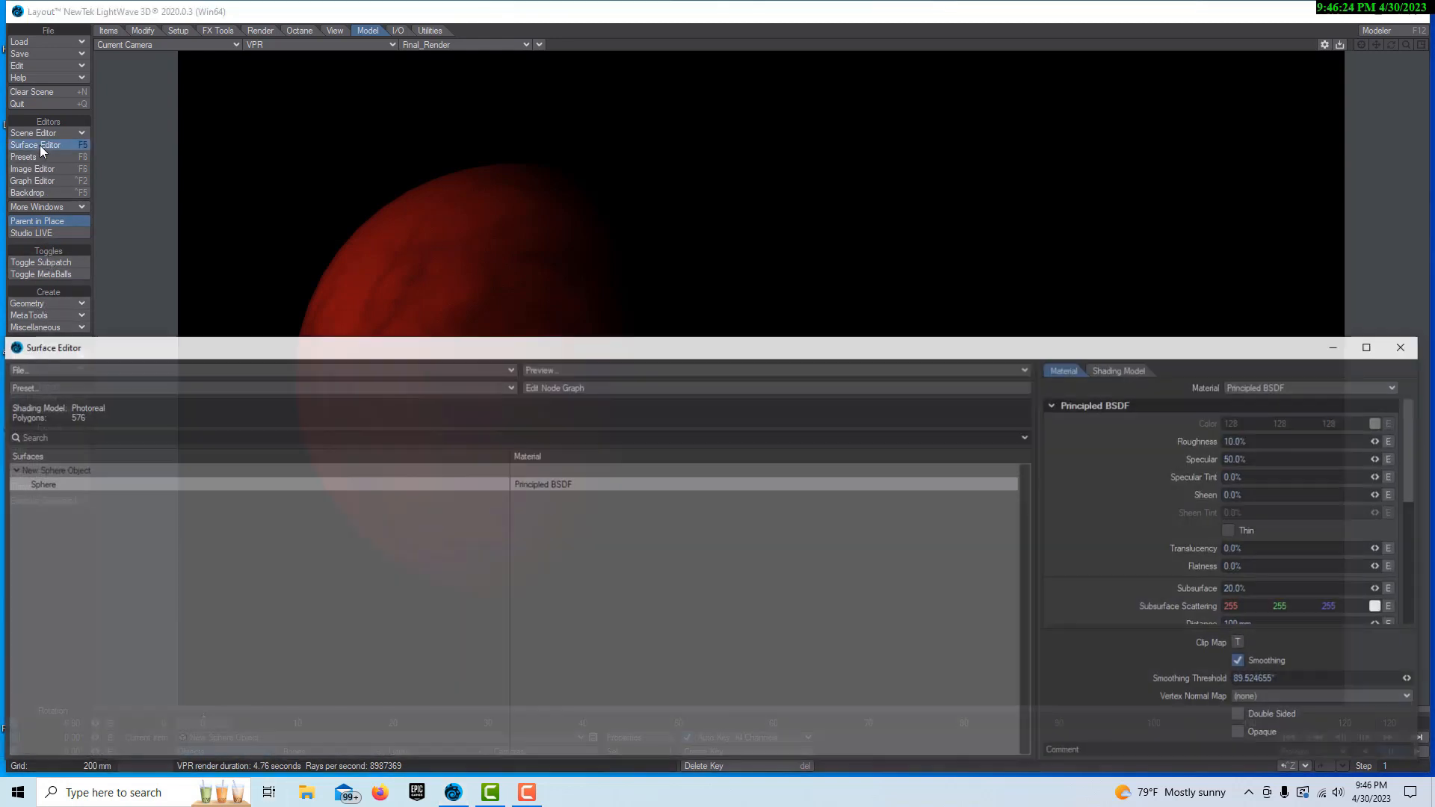
pyautogui.click(574, 387)
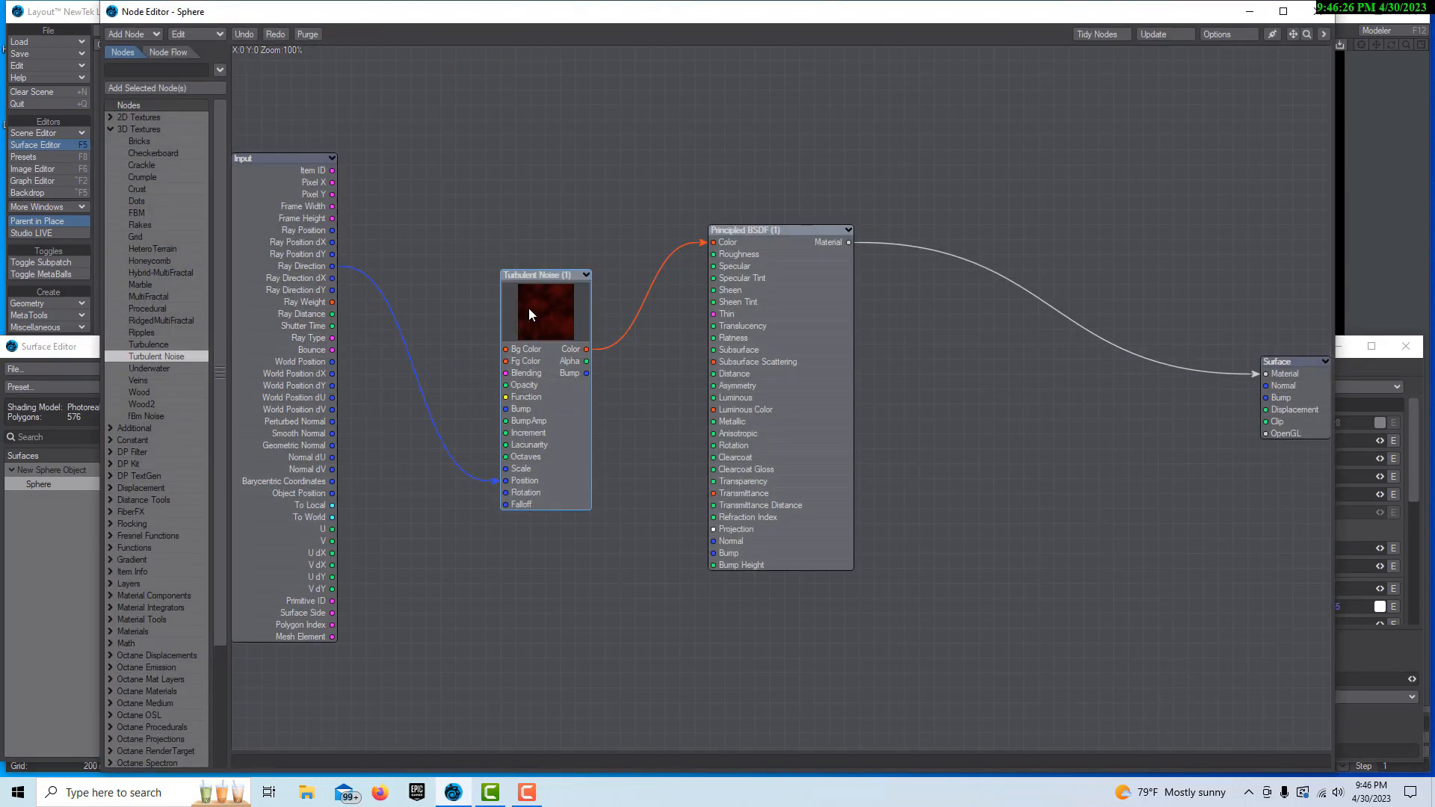
pyautogui.doubleClick(523, 308)
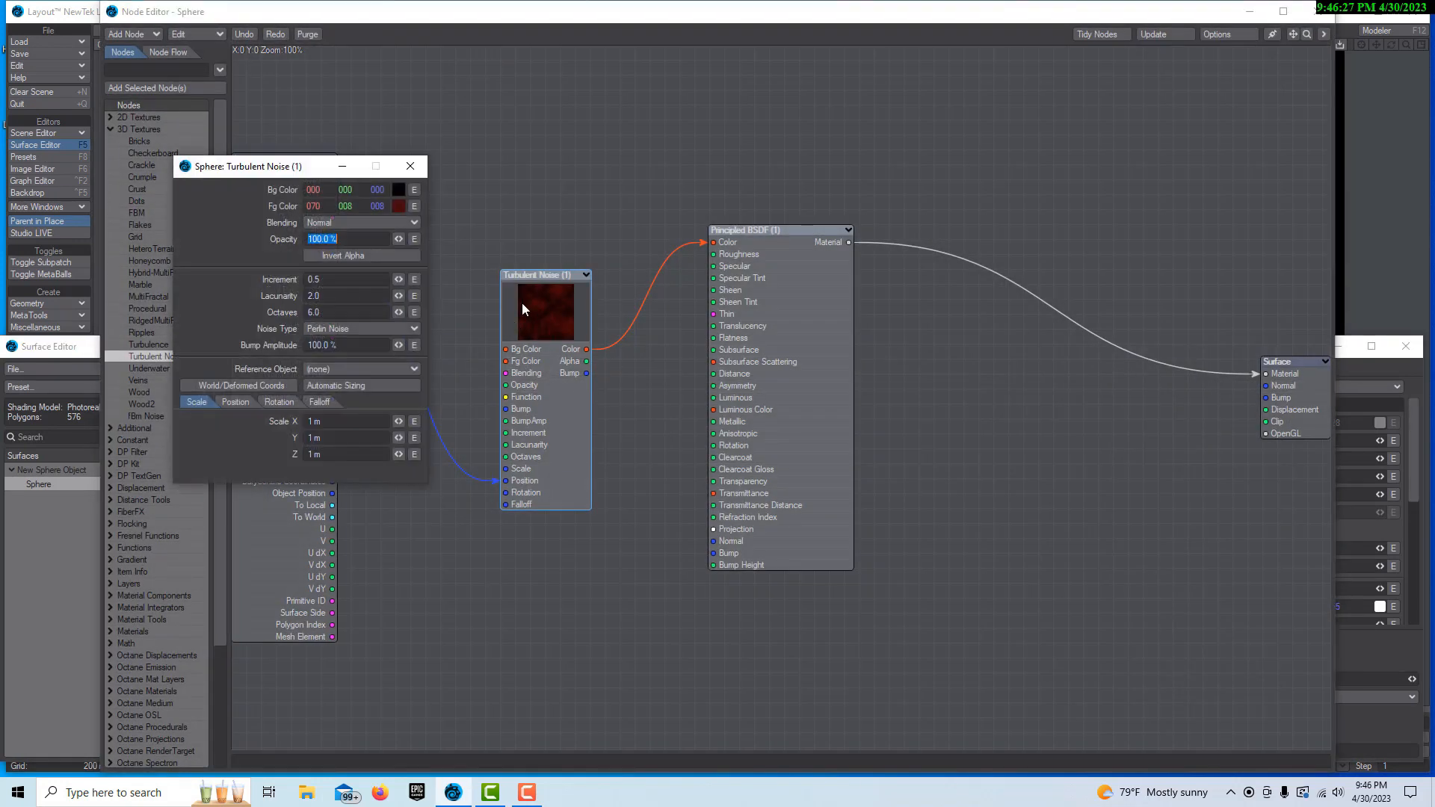
pyautogui.click(399, 207)
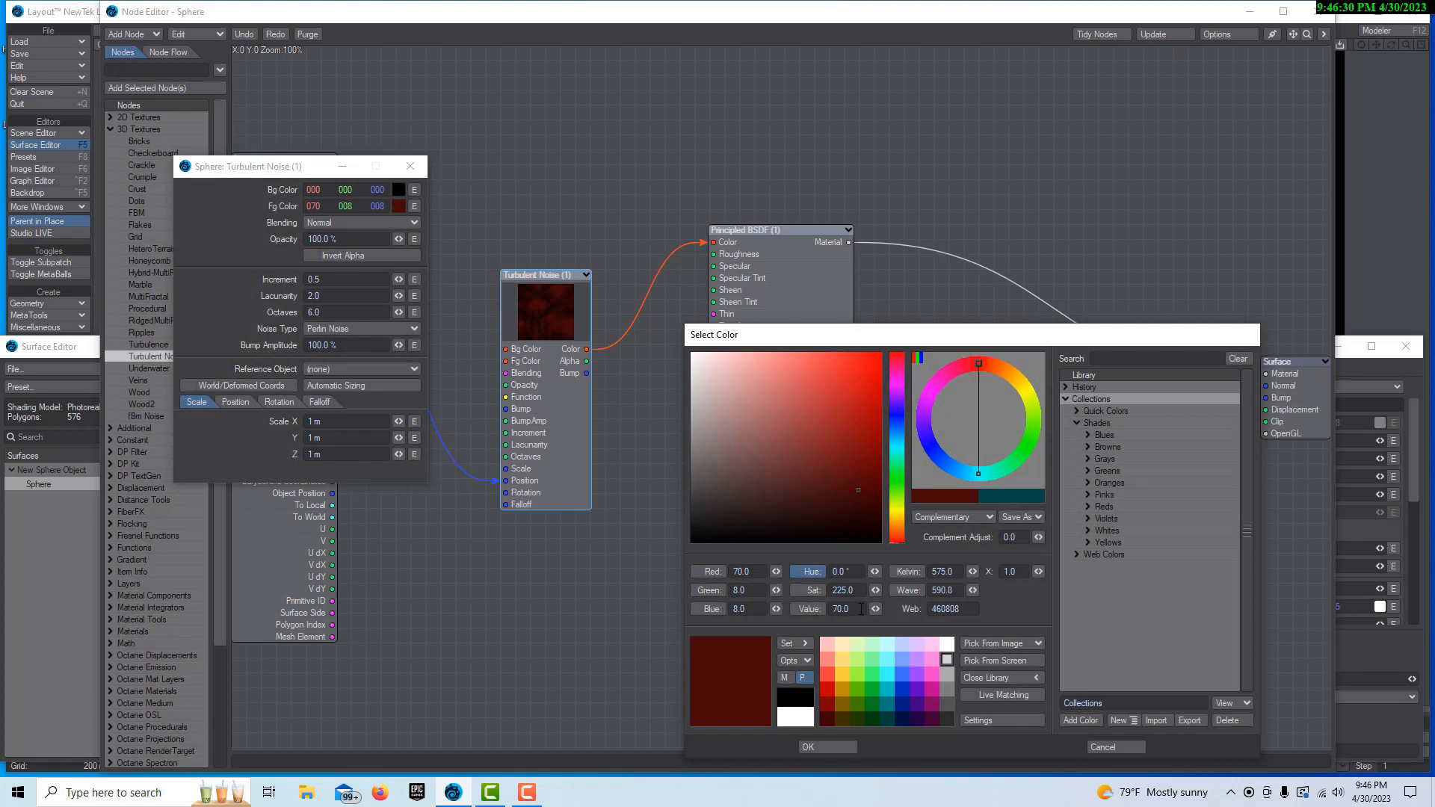
pyautogui.moveTo(876, 609); pyautogui.dragTo(833, 805)
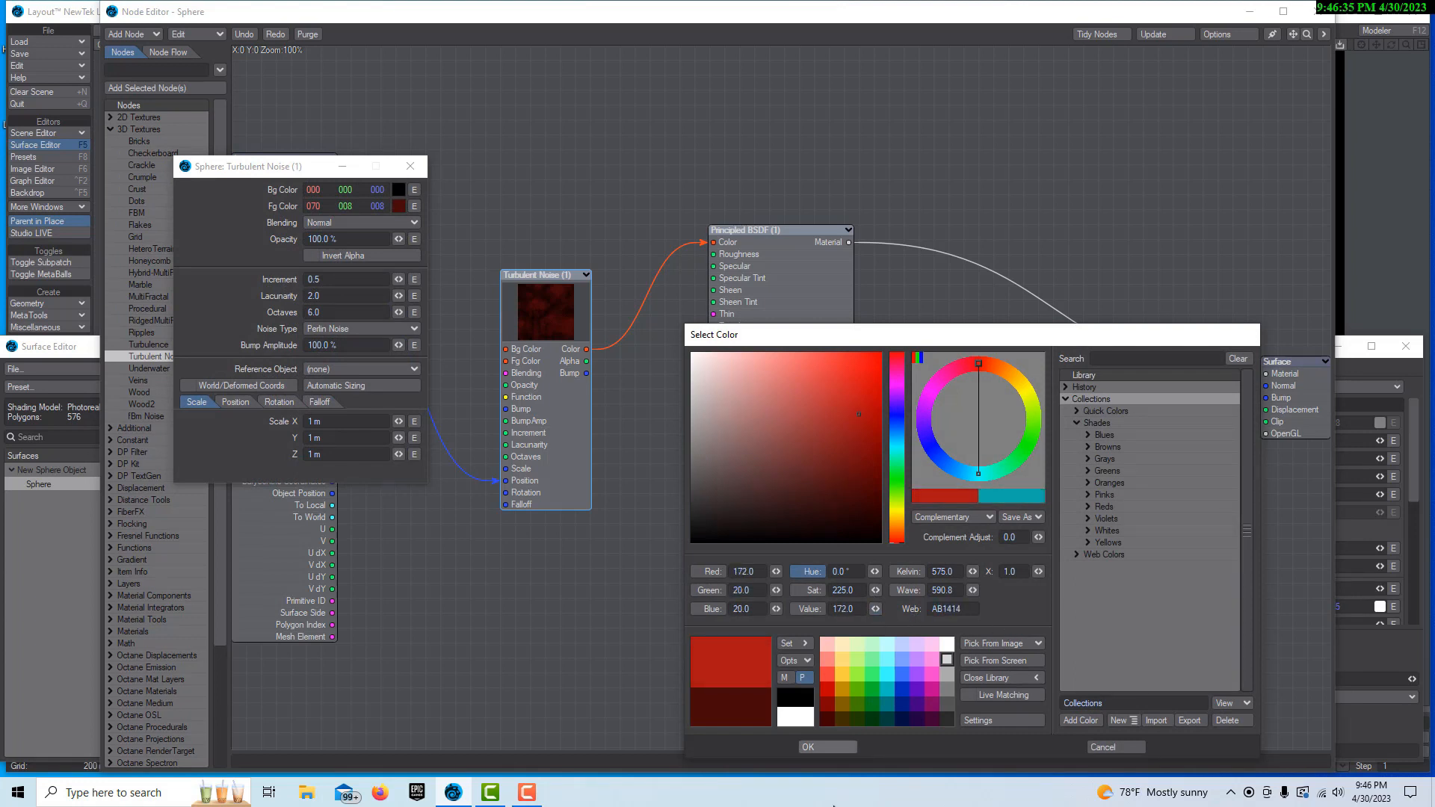
pyautogui.click(824, 747)
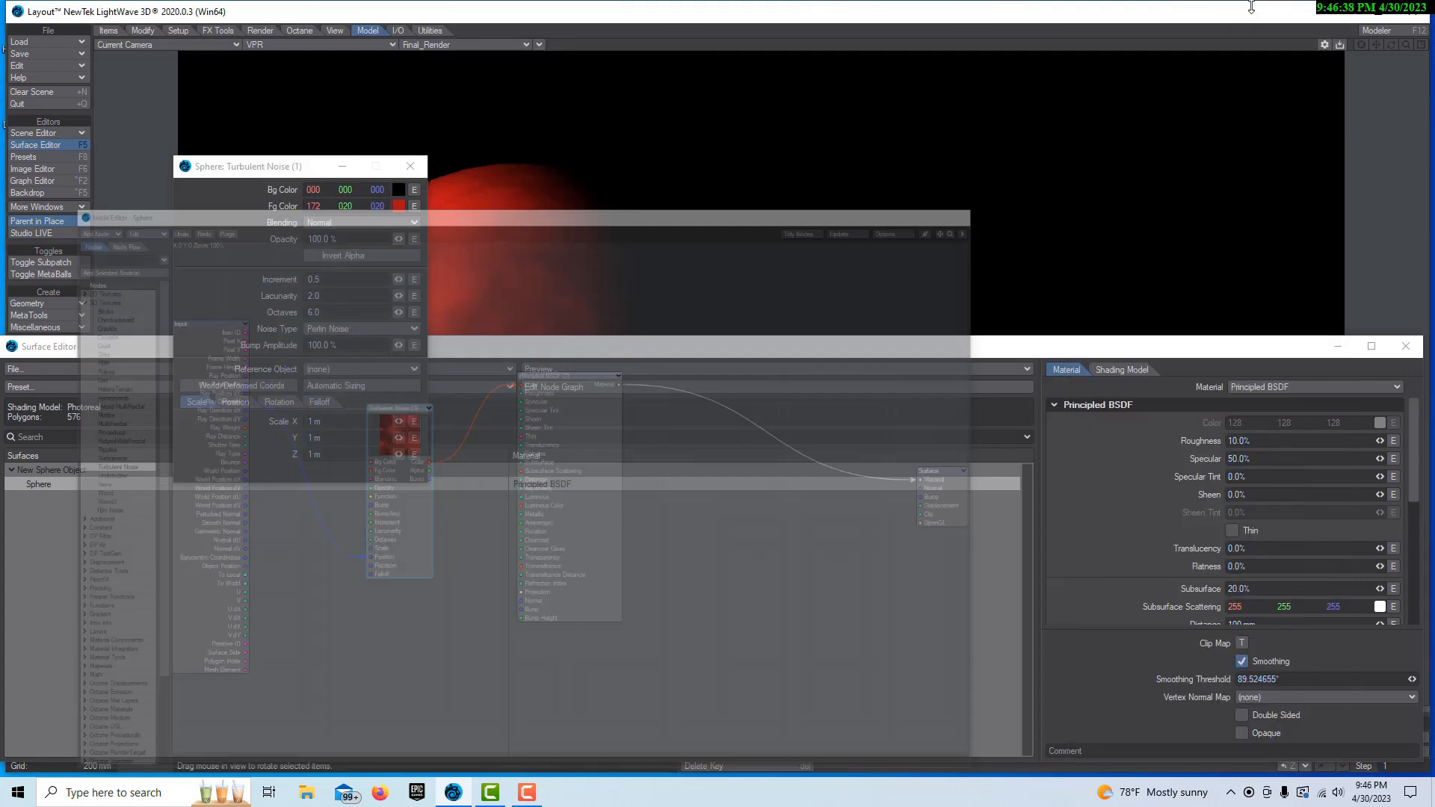
# Put away the node, noise and surface editing windows to reveal the whole rendered planet
pyautogui.click(1320, 11)
pyautogui.click(410, 167)
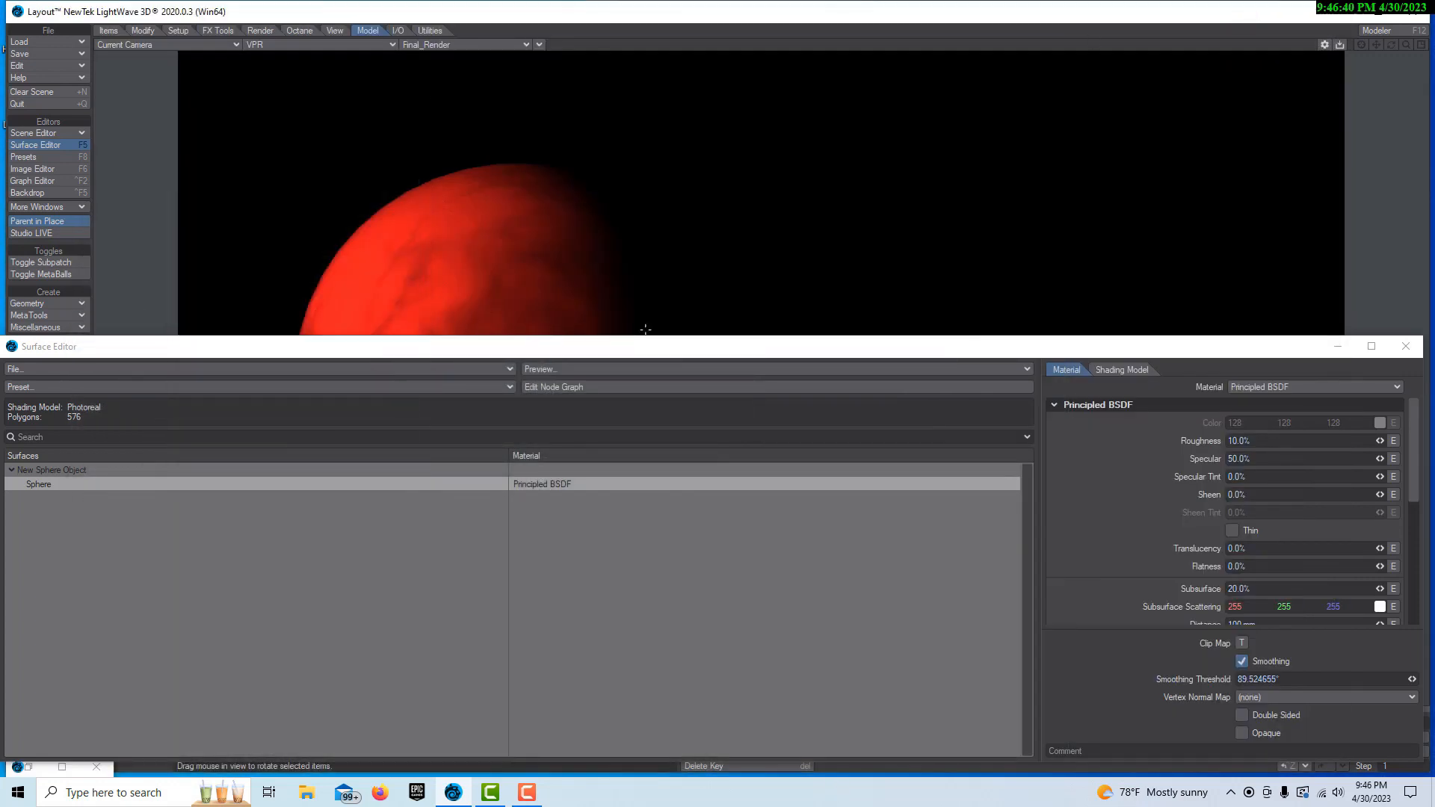
pyautogui.moveTo(628, 352); pyautogui.dragTo(502, 634)
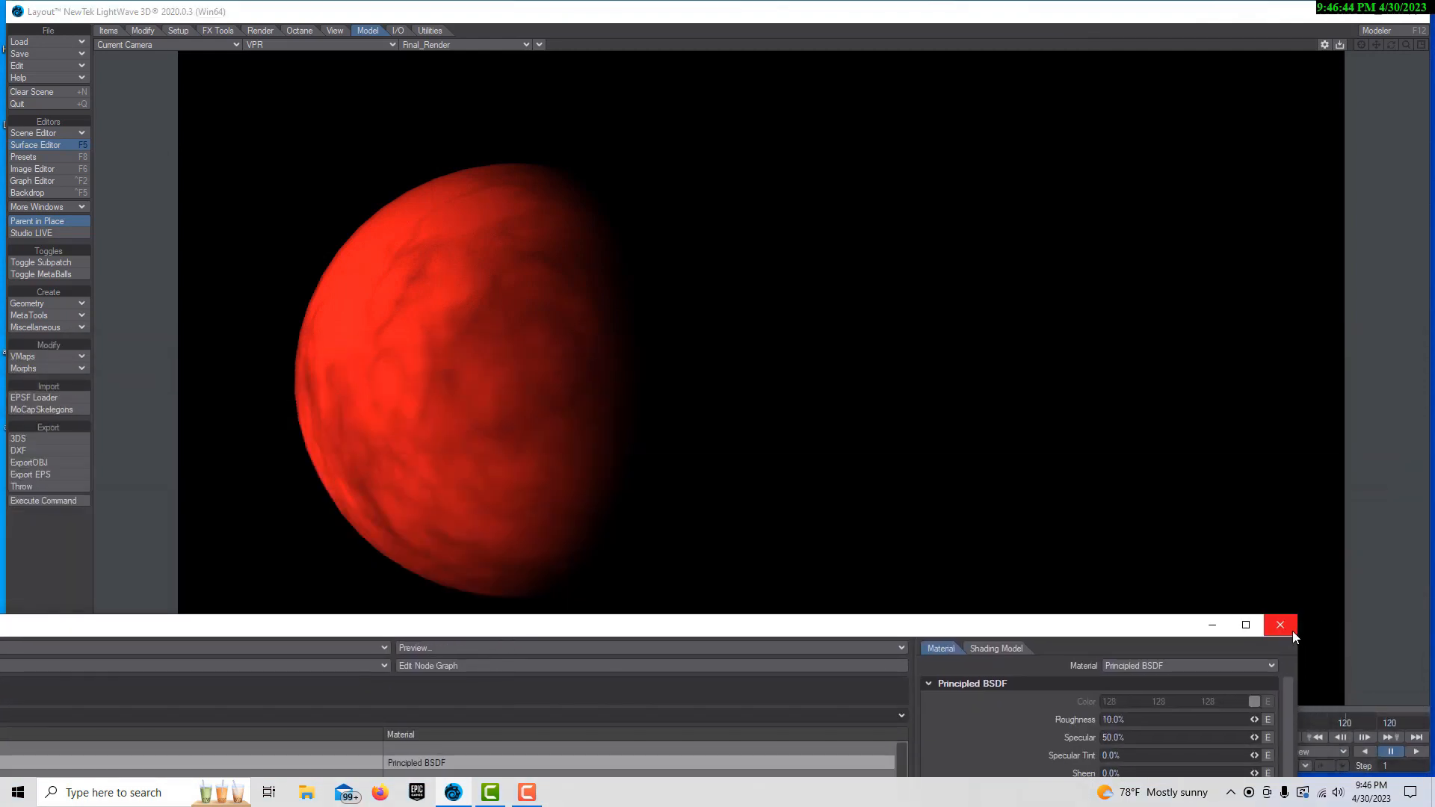
pyautogui.click(1212, 625)
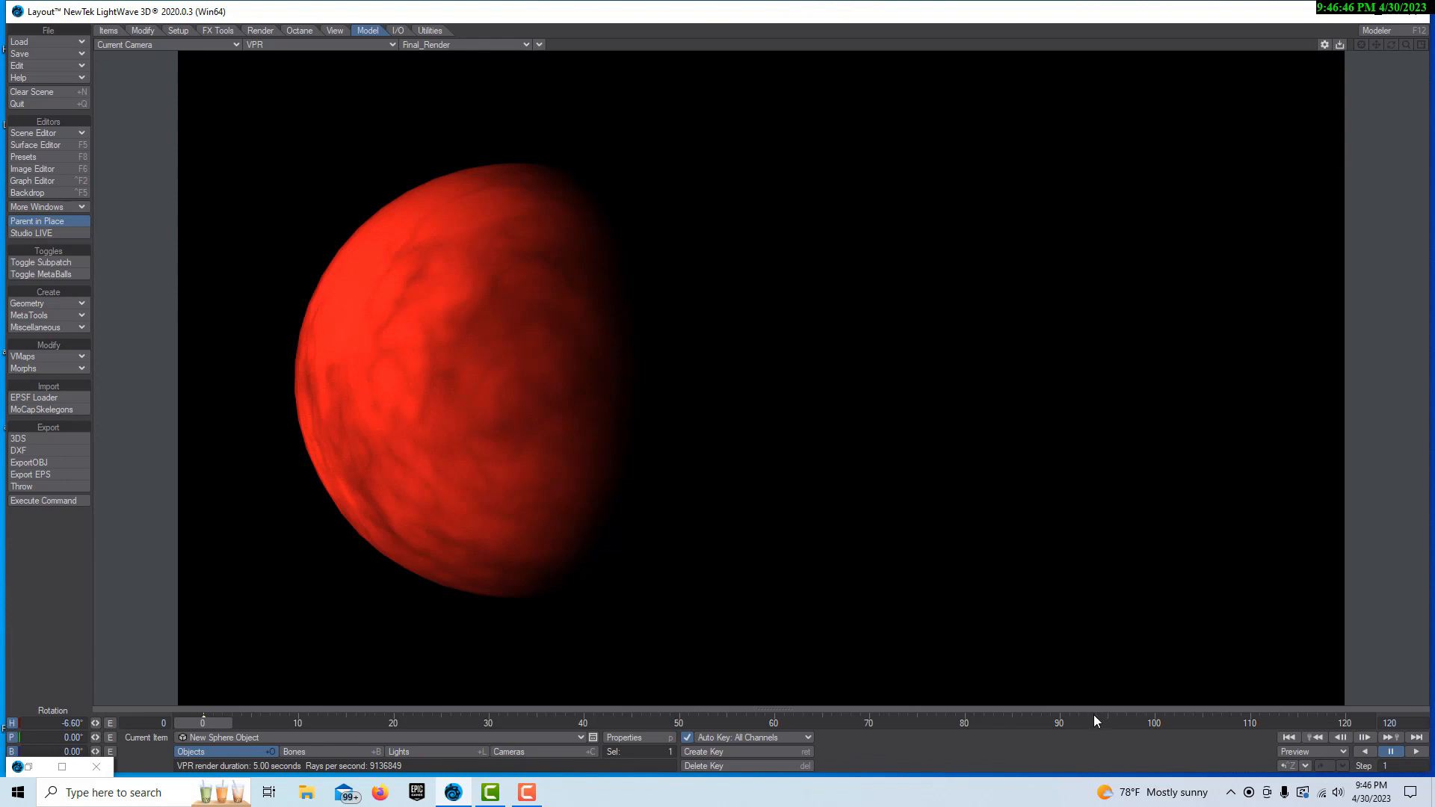